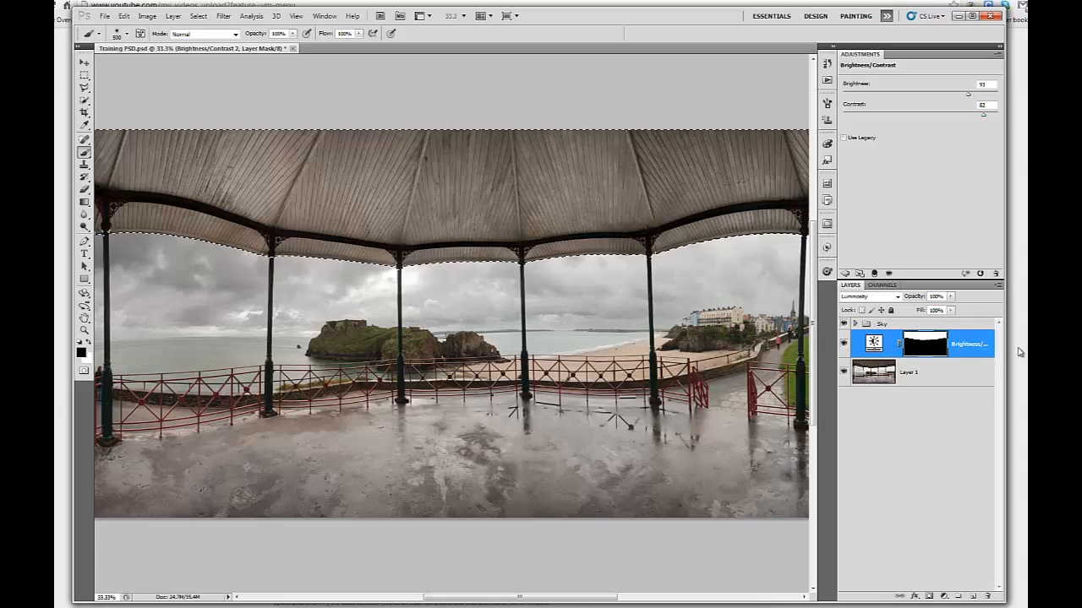
Step: Add a Curves adjustment limited to the selected canopy, shaping an S-curve with a midpoint, shadows at input 62 output 41, highlights at input 200 output 216
left_click(844, 273)
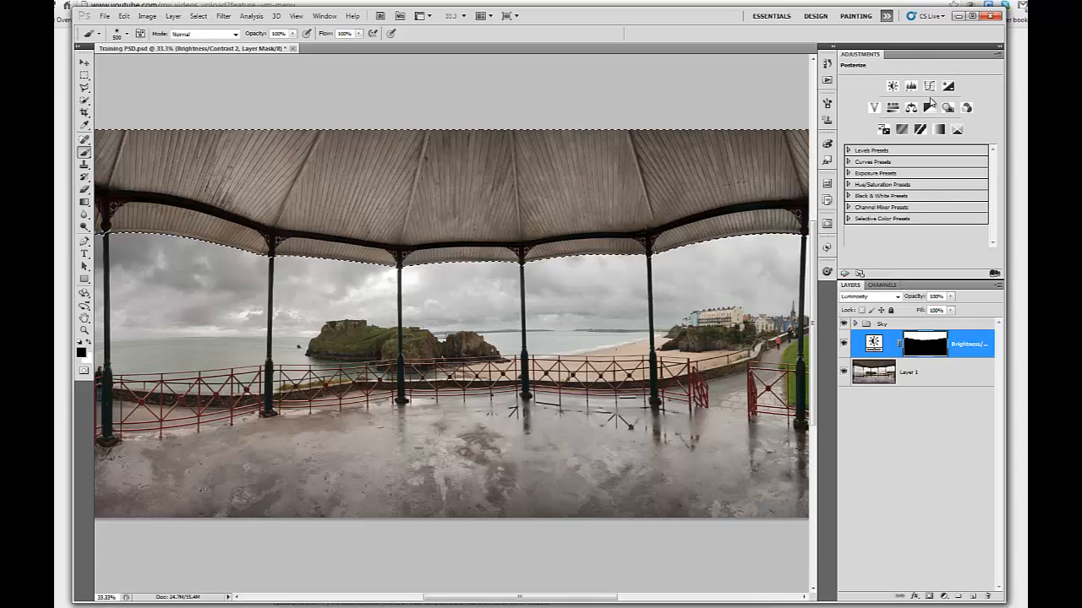
left_click(928, 88)
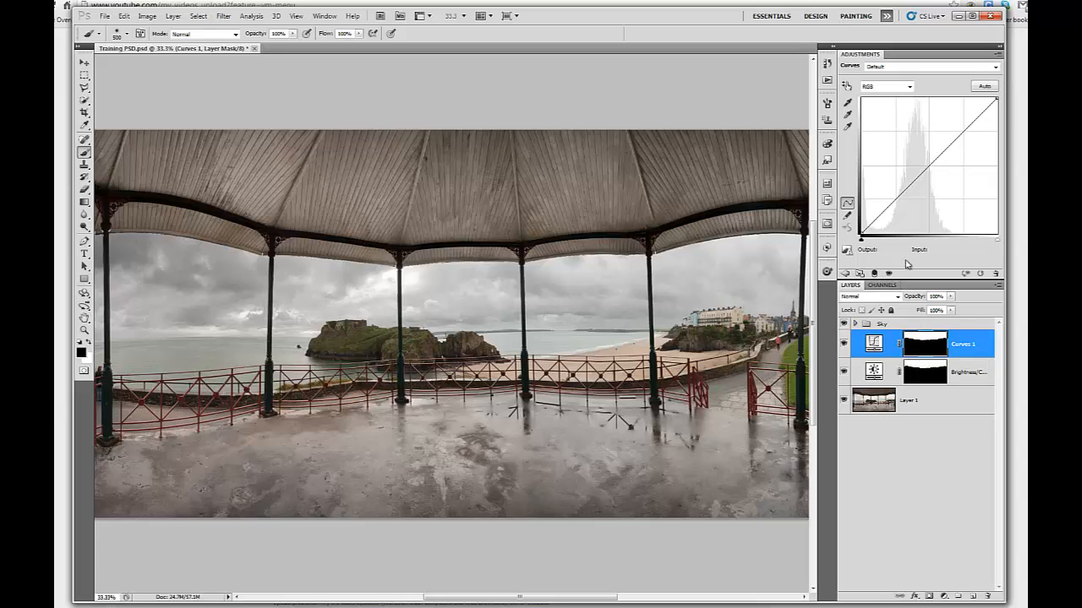
left_click(928, 166)
left_click_drag(890, 203, 894, 212)
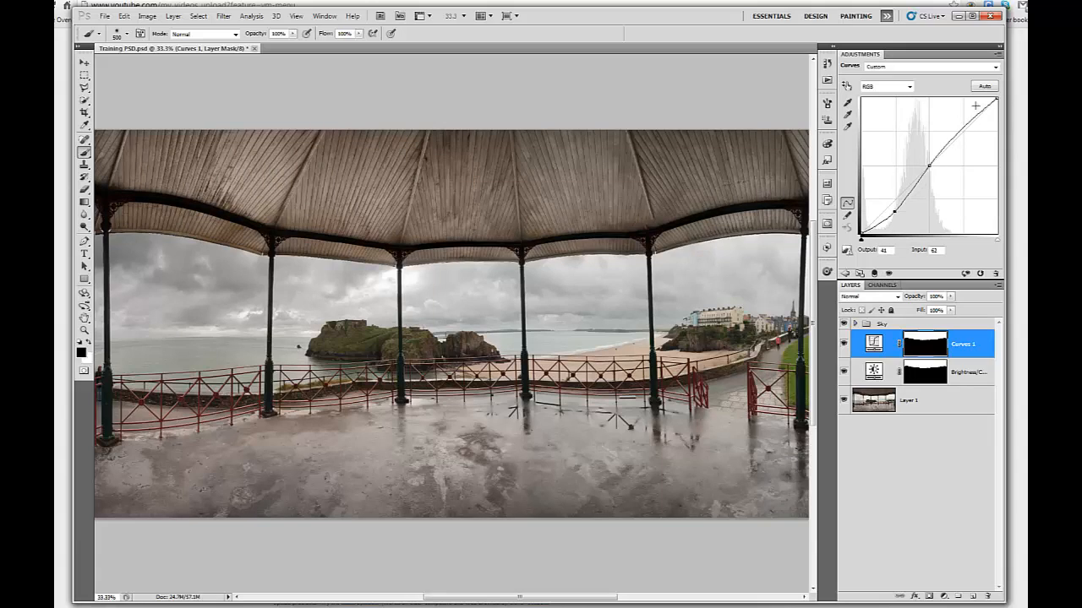
left_click_drag(968, 123, 966, 118)
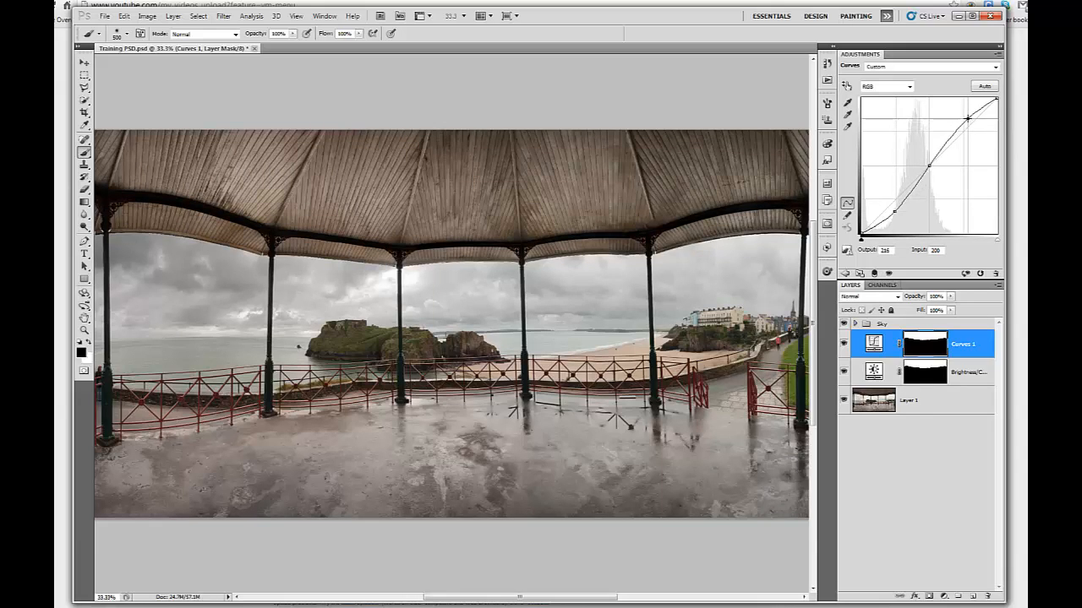
Step: Set the blend mode of the canopy's Curves adjustment layer to Luminosity
left_click(964, 276)
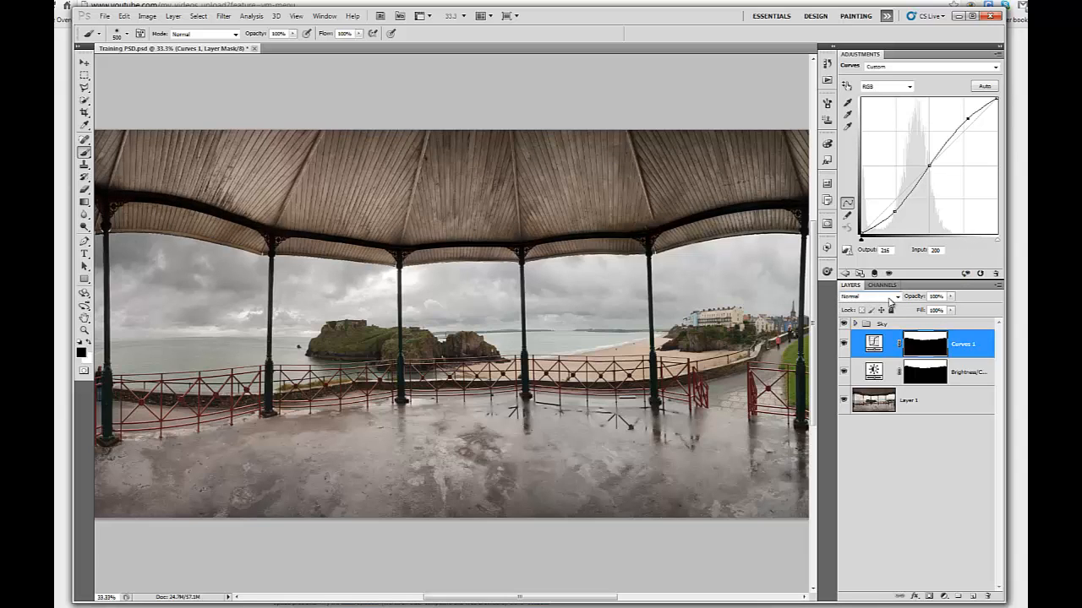
left_click(896, 297)
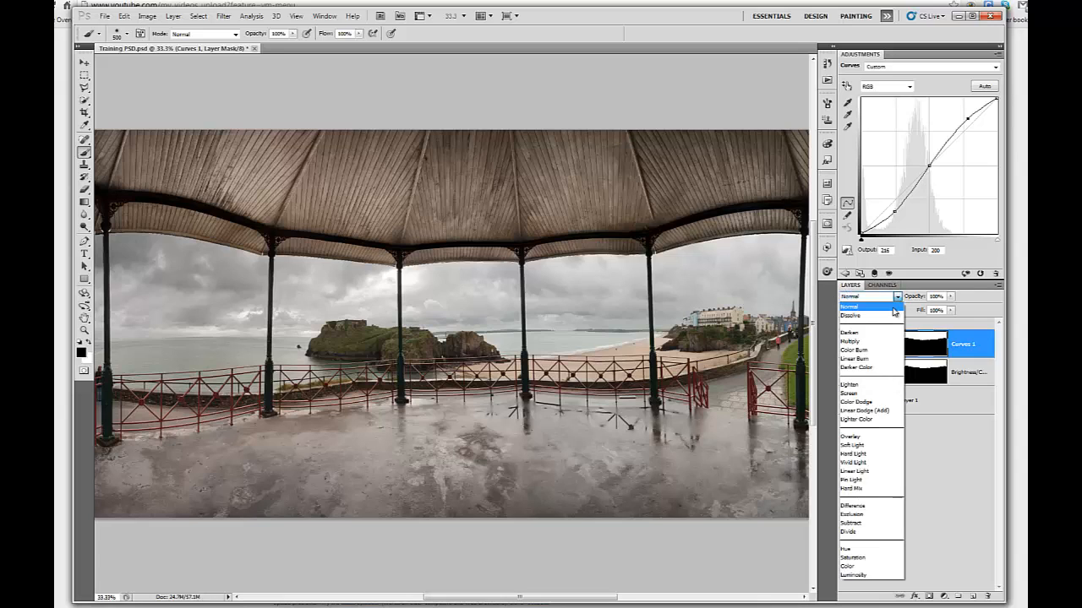
left_click(871, 575)
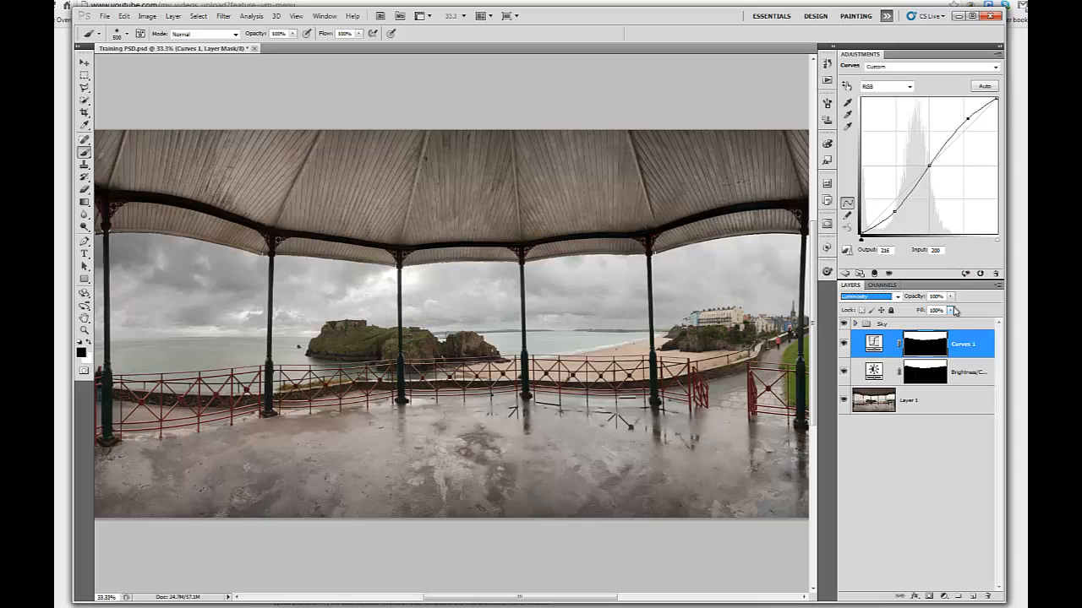
Step: Group the Curves and Brightness/Contrast adjustment layers together and name the group Canopy
left_click(965, 369, "shift")
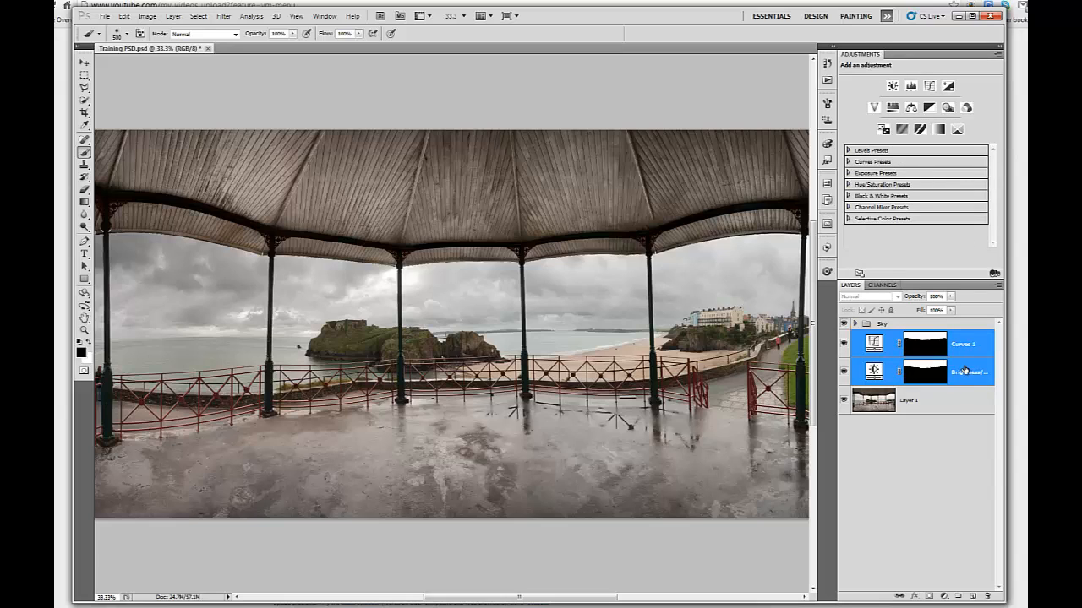
left_click_drag(966, 370, 959, 596)
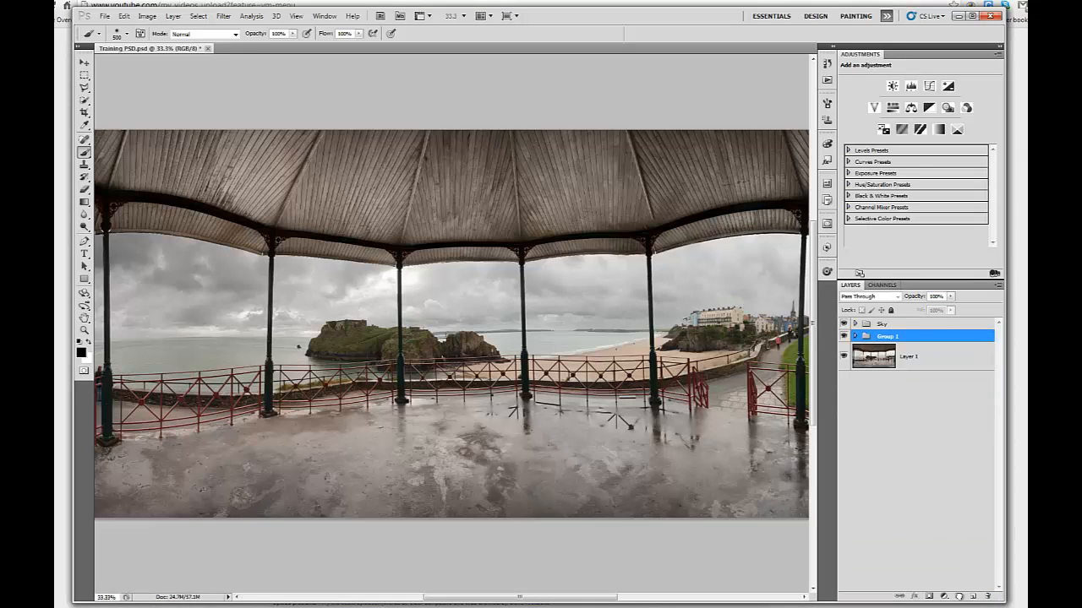
double_click(886, 337)
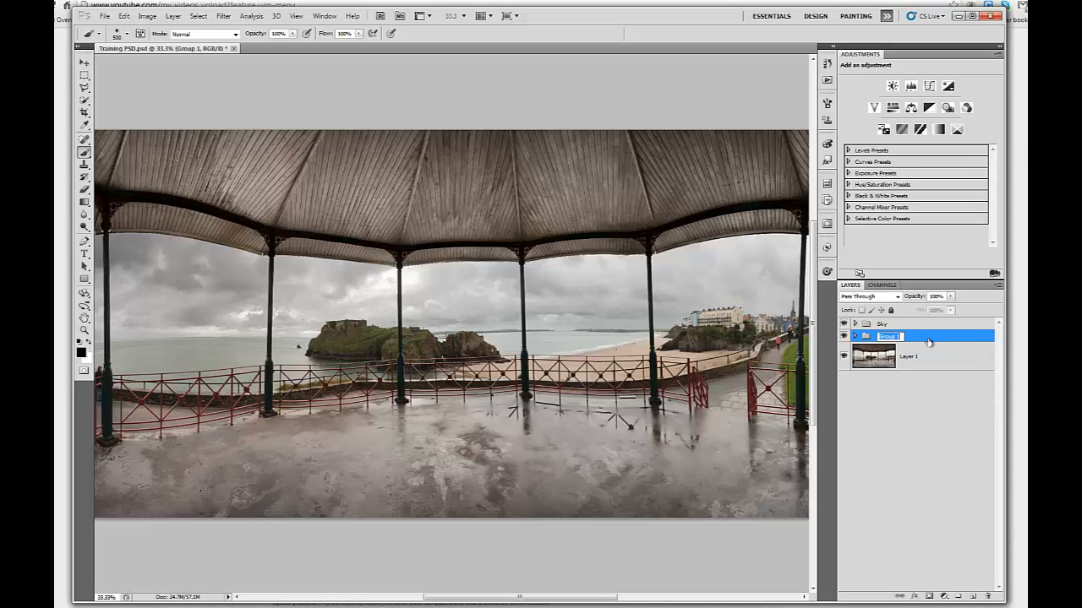
type("Canopy")
key("Return")
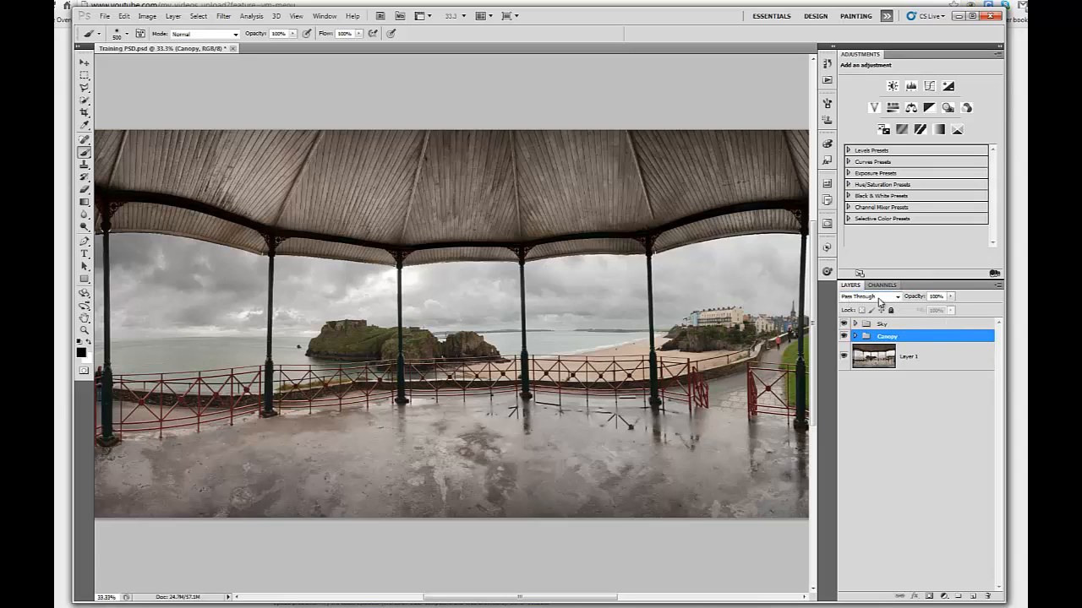
Step: Try out different opacities on the Canopy group and its Brightness/Contrast layer, leaving both at 100%
left_click(950, 297)
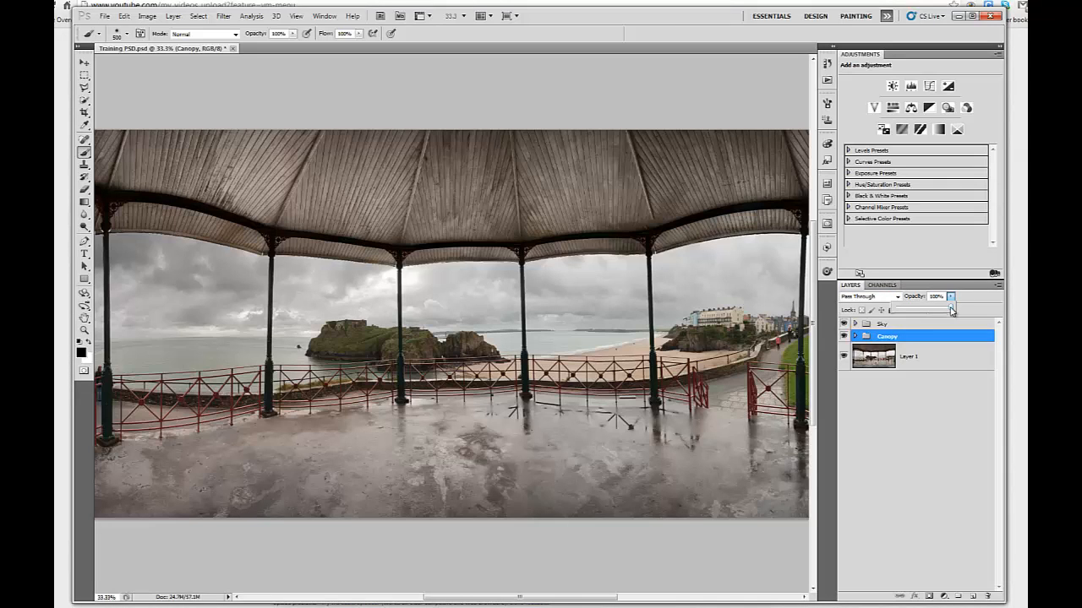
mouse_move(951, 311)
left_mouse_down()
mouse_move(908, 312)
mouse_move(956, 317)
left_mouse_up()
left_click(854, 336)
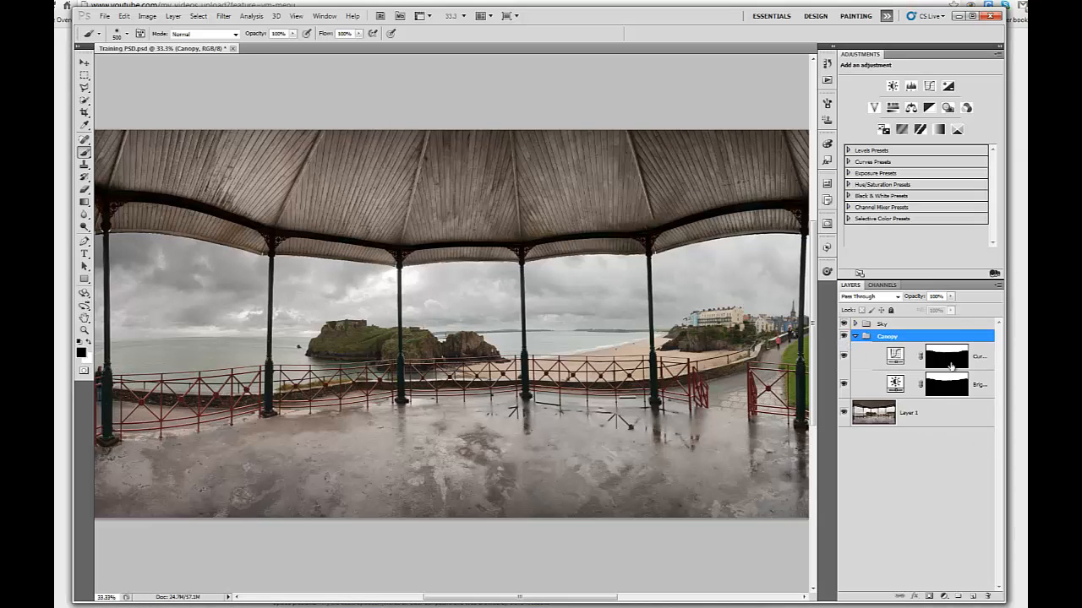
left_click(895, 358)
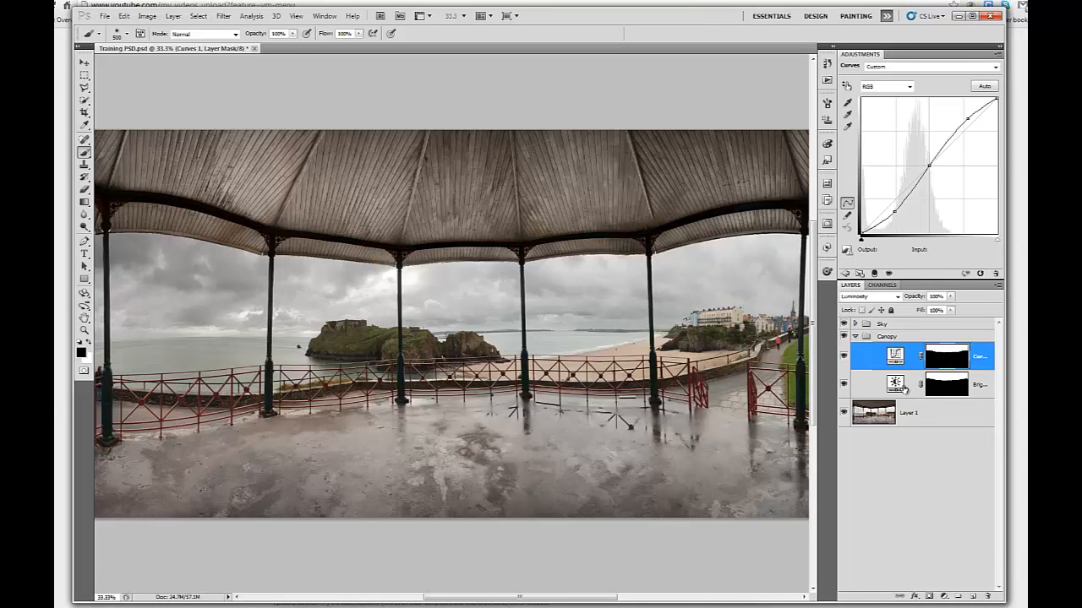
left_click(904, 387)
left_click(950, 296)
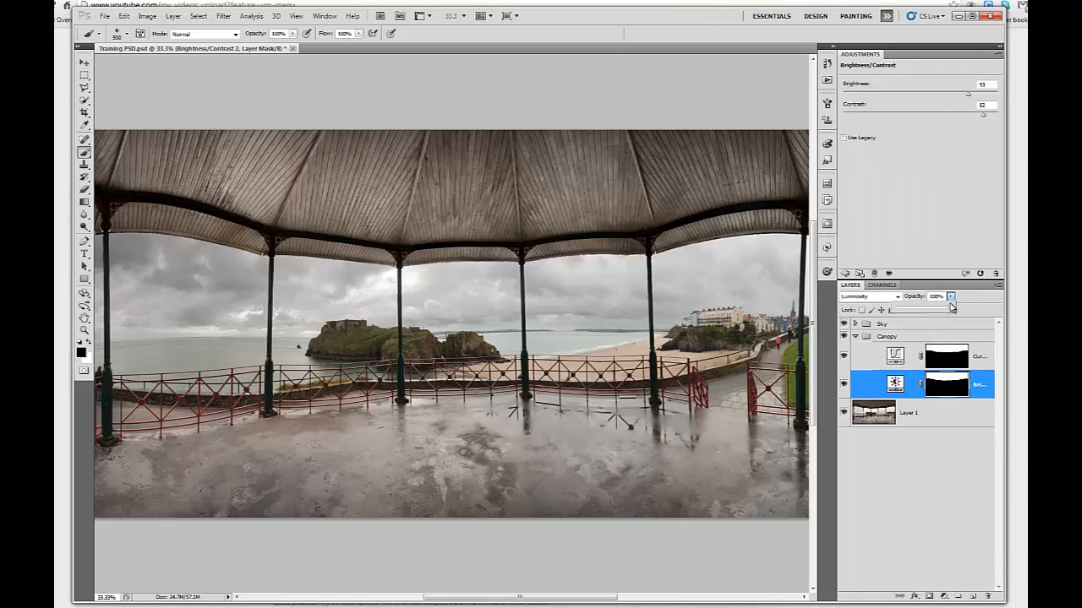
mouse_move(947, 309)
left_mouse_down()
mouse_move(923, 312)
mouse_move(959, 313)
left_mouse_up()
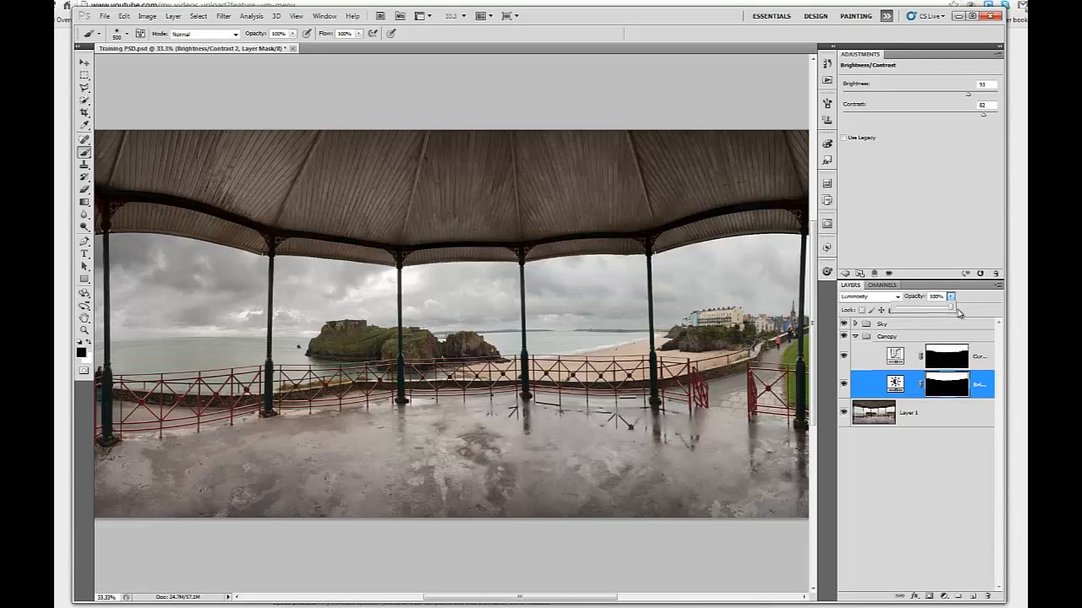
left_click(855, 336)
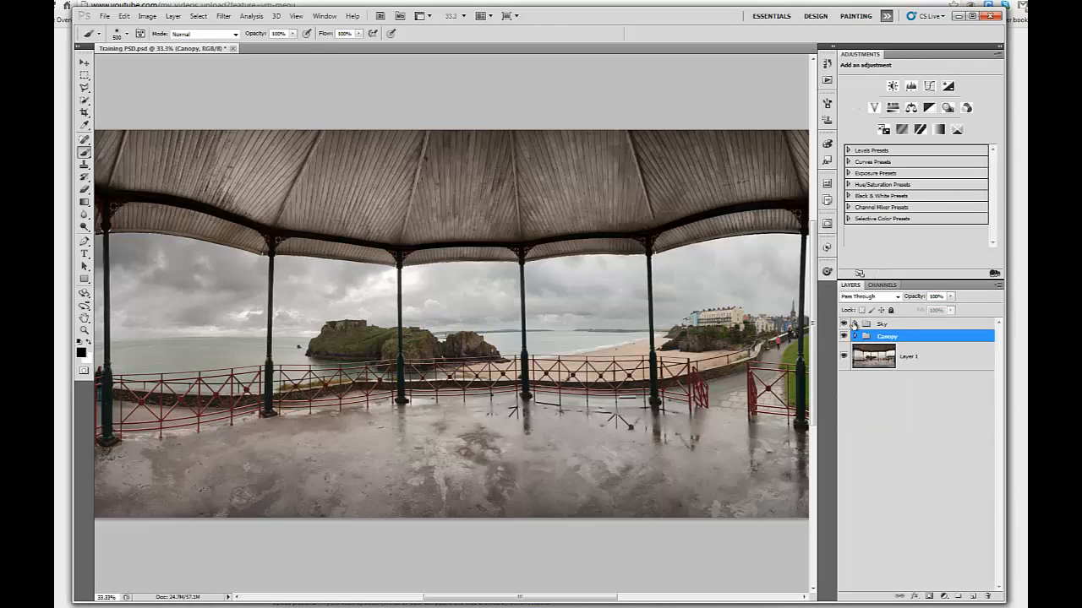
Step: Review the masked layers inside the Sky group and collapse the group again
left_click(854, 325)
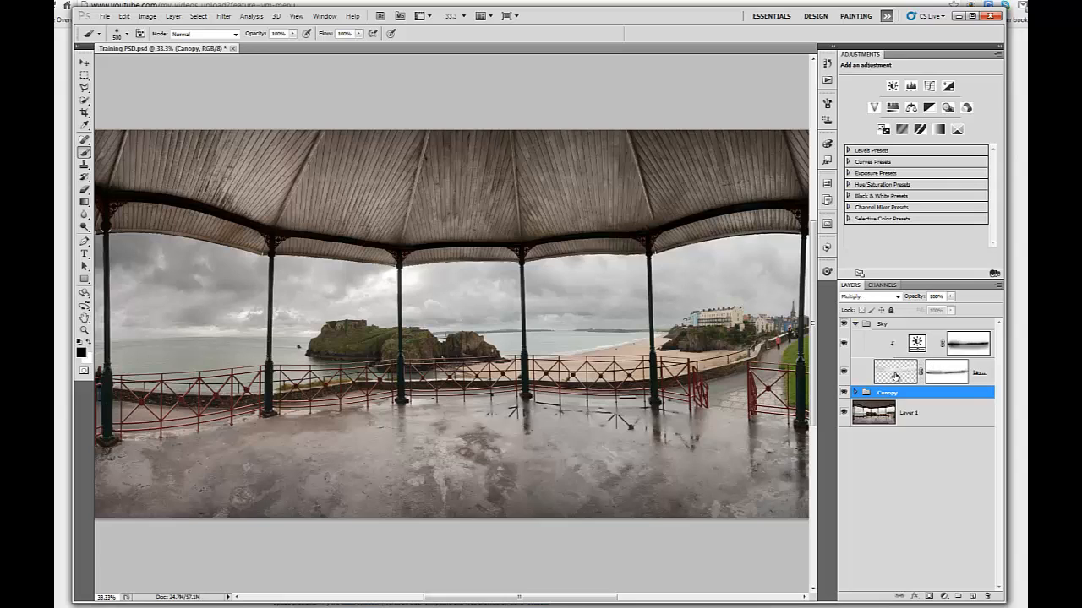
left_click(894, 379)
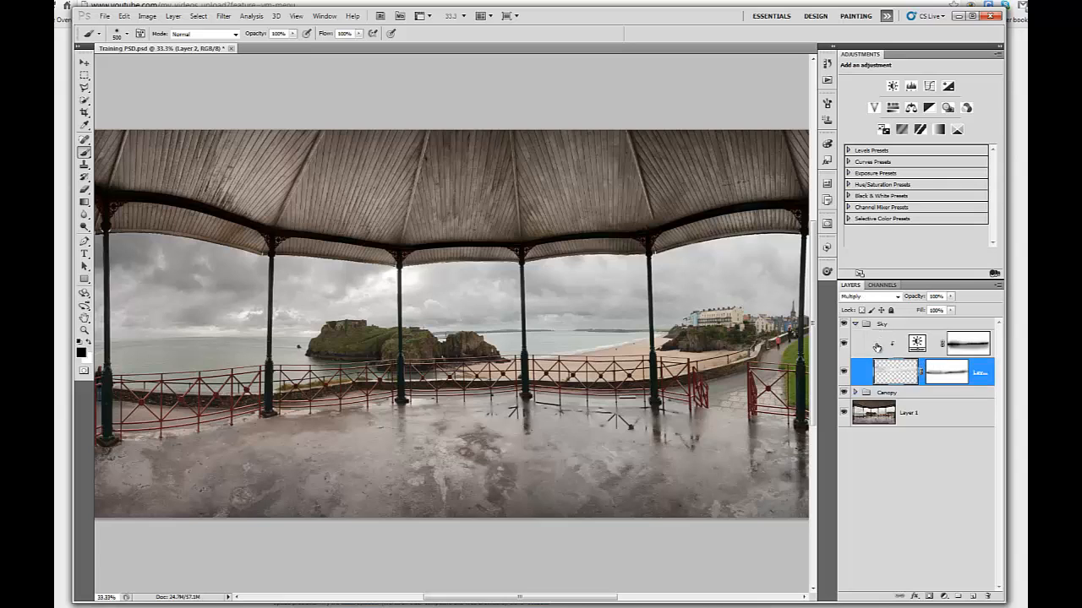
left_click(855, 324)
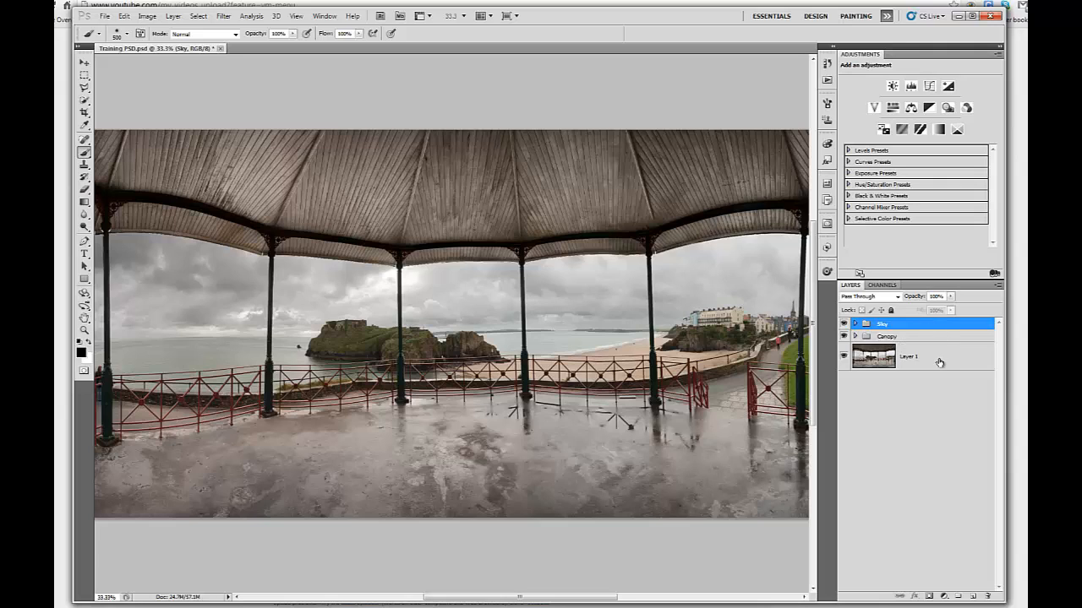
Step: Duplicate Layer 1 and set the copy's blend mode to Hard Light, comparing the image with and without it
left_click(937, 364)
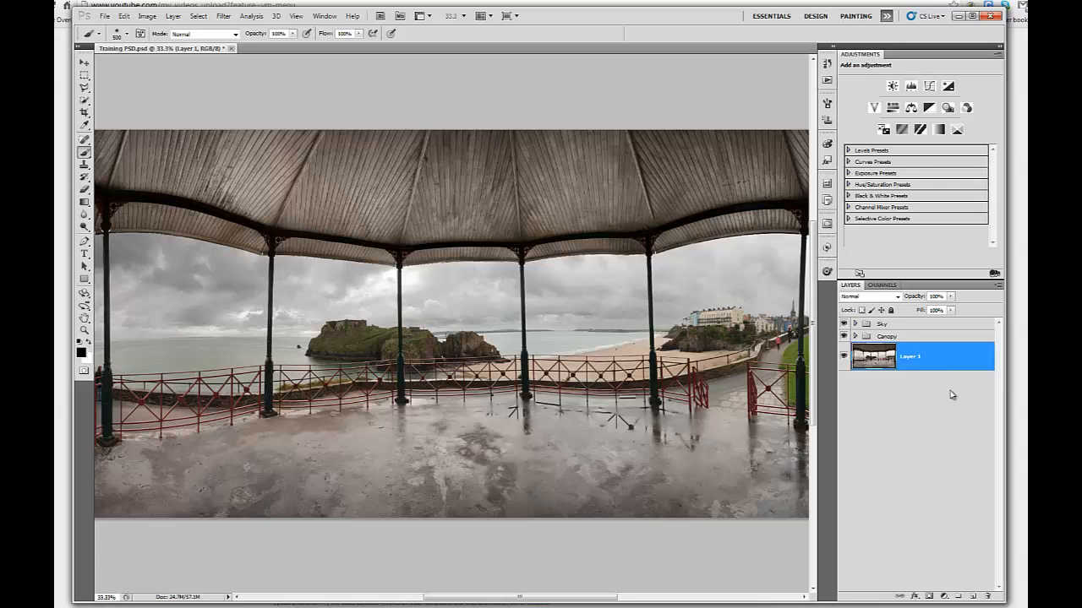
key("ctrl+j")
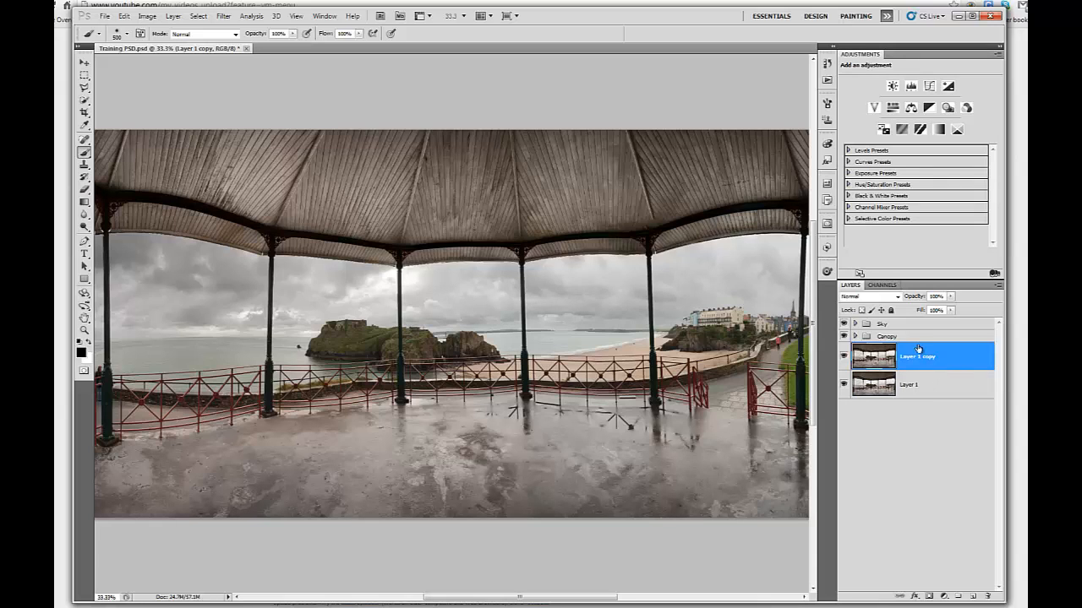
left_click(897, 298)
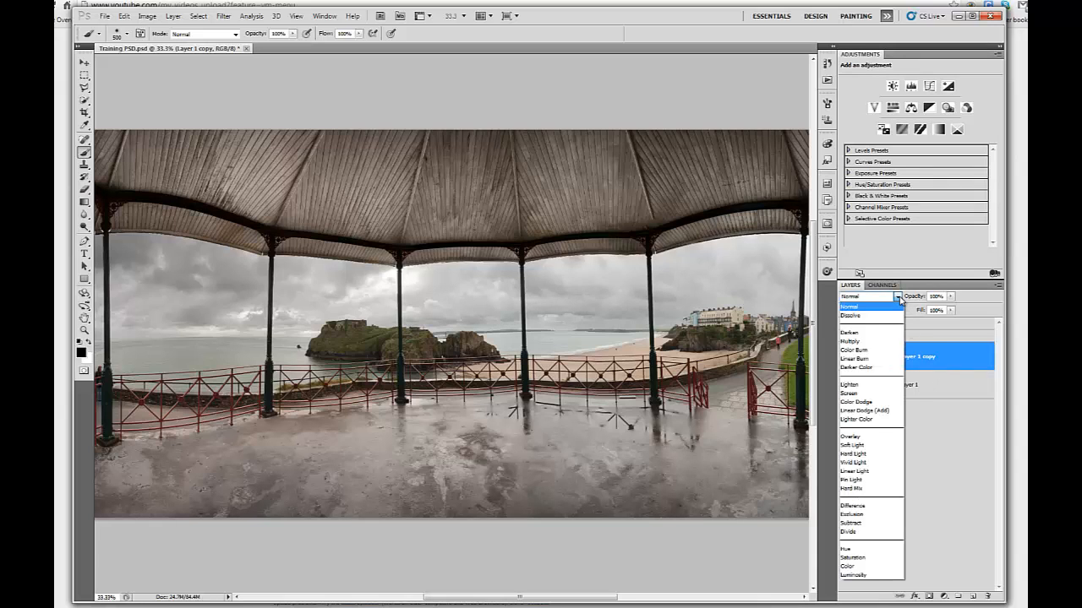
left_click(860, 455)
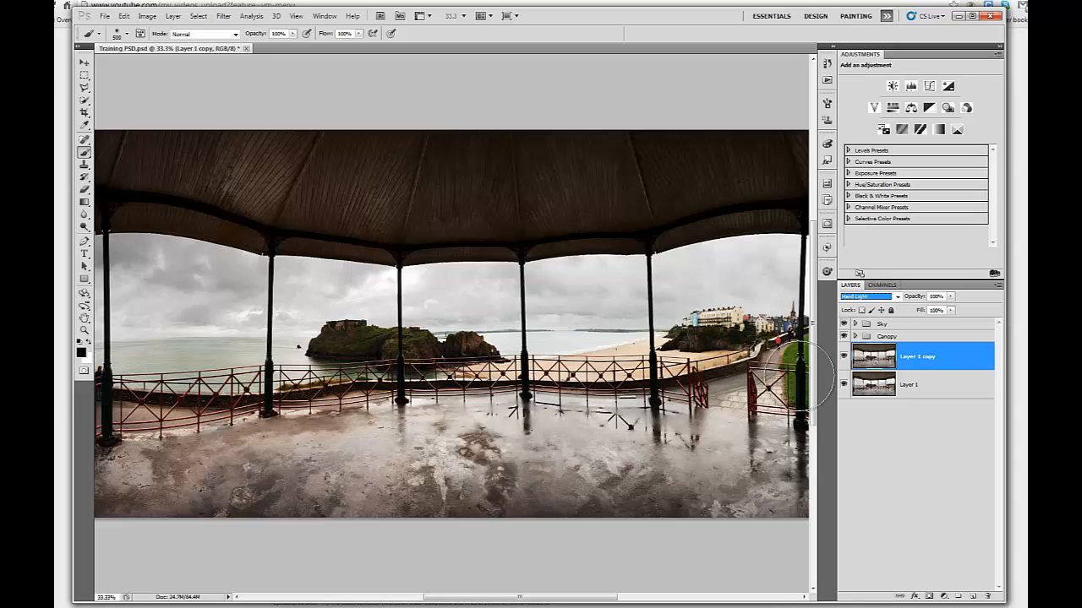
left_click(843, 358)
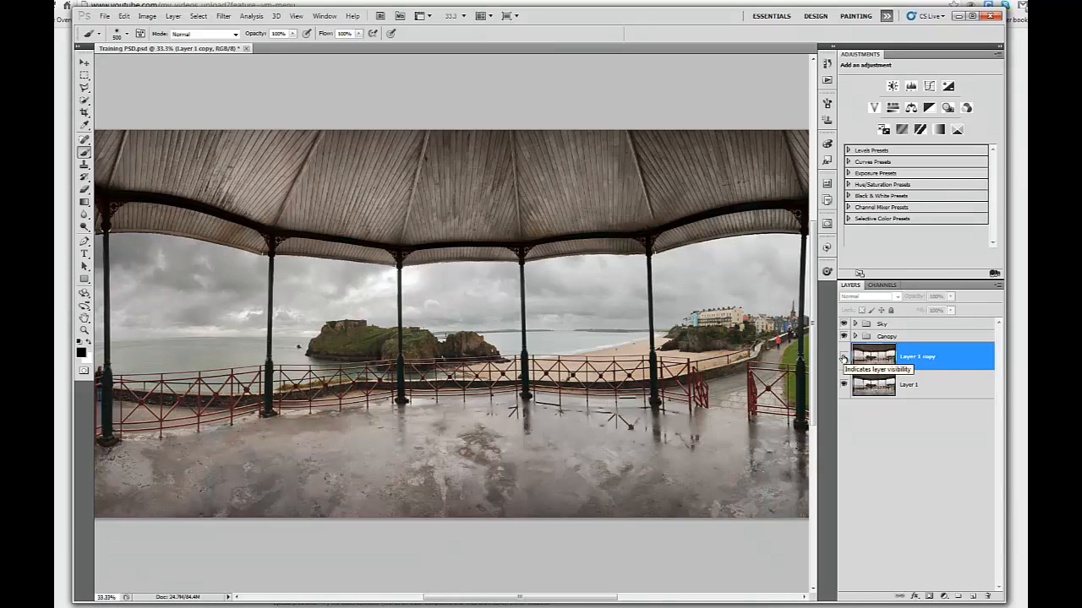
left_click(844, 358)
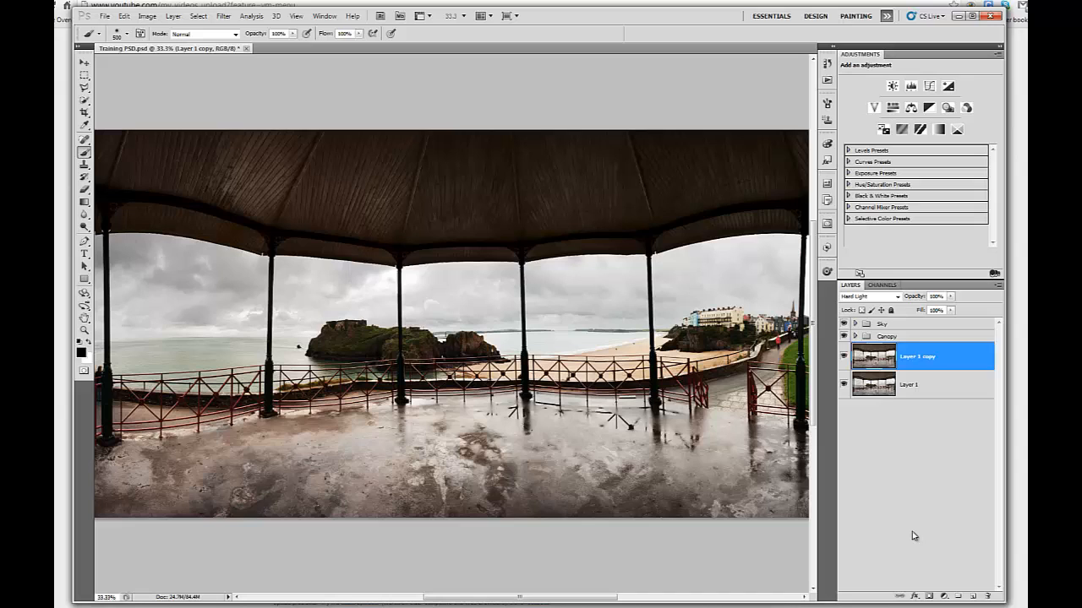
Step: Desaturate the Hard Light copy of Layer 1 and compare the image with the copy hidden and shown
left_click(143, 16)
mouse_move(149, 44)
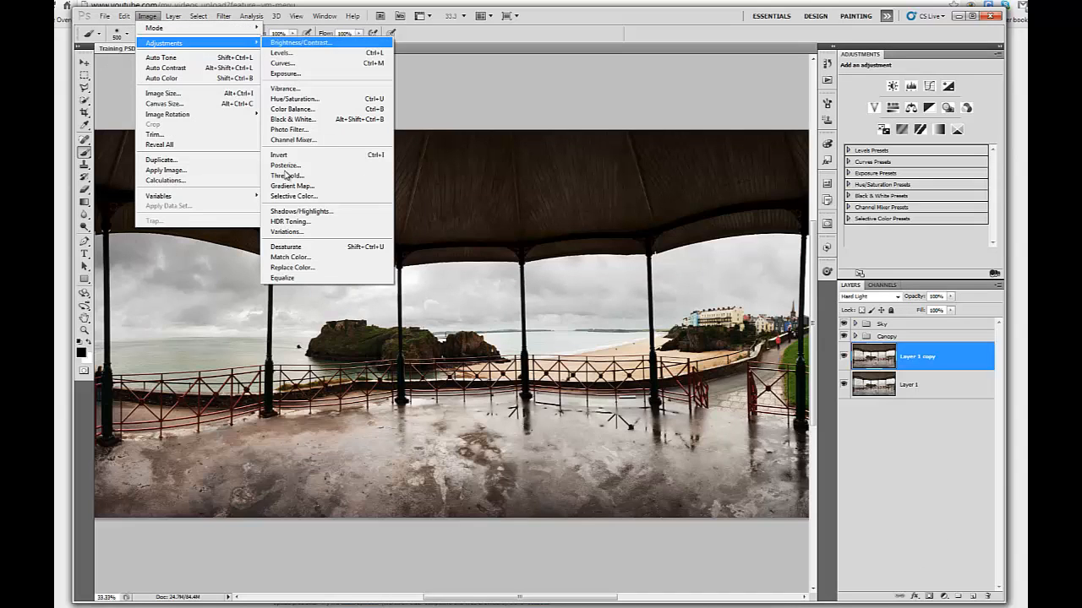
left_click(294, 250)
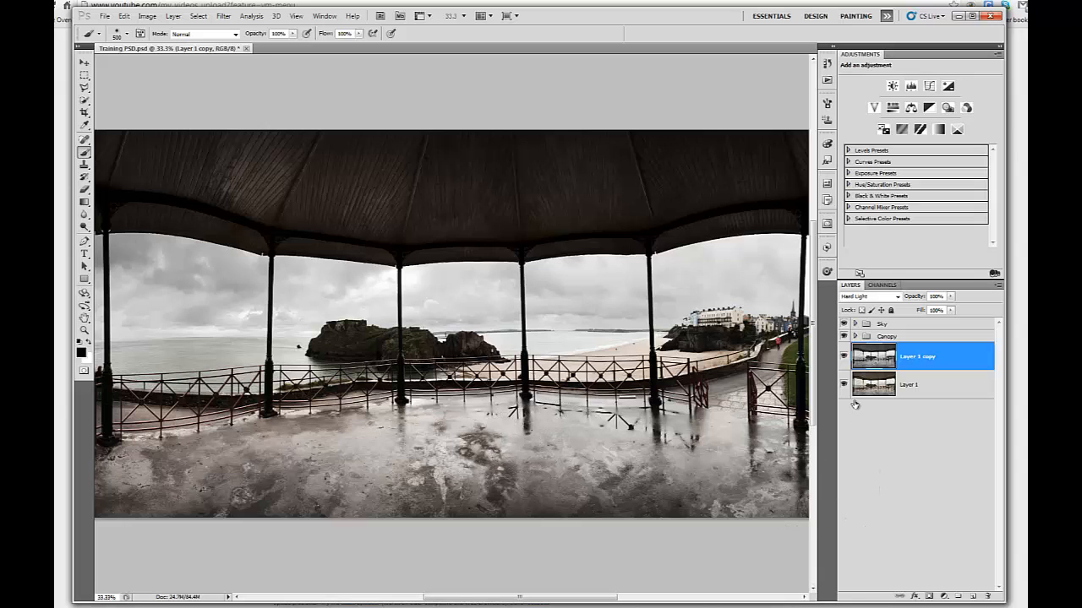
left_click(844, 358)
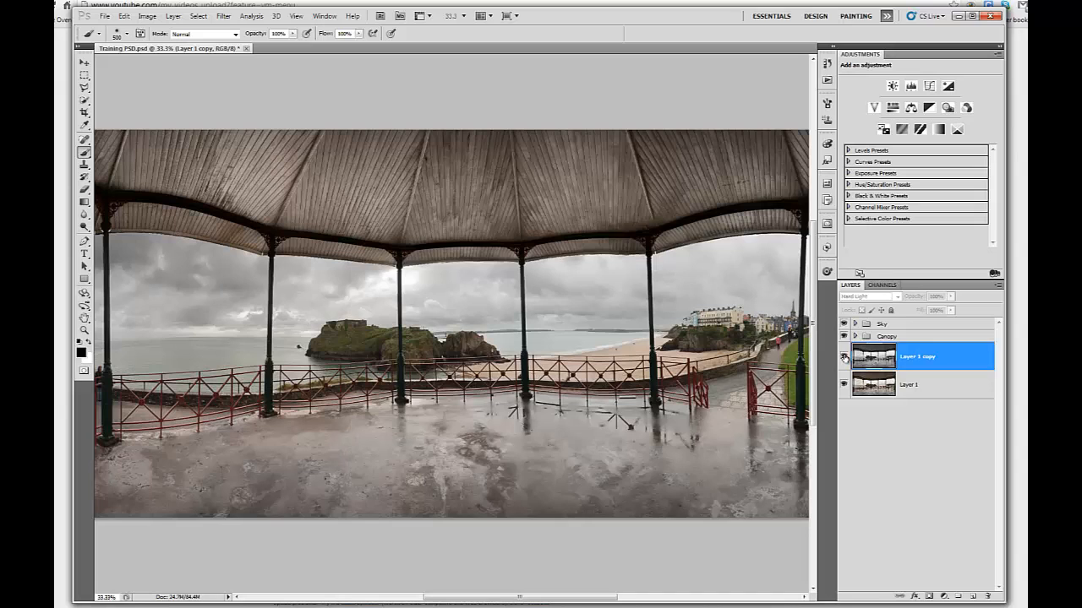
left_click(843, 358)
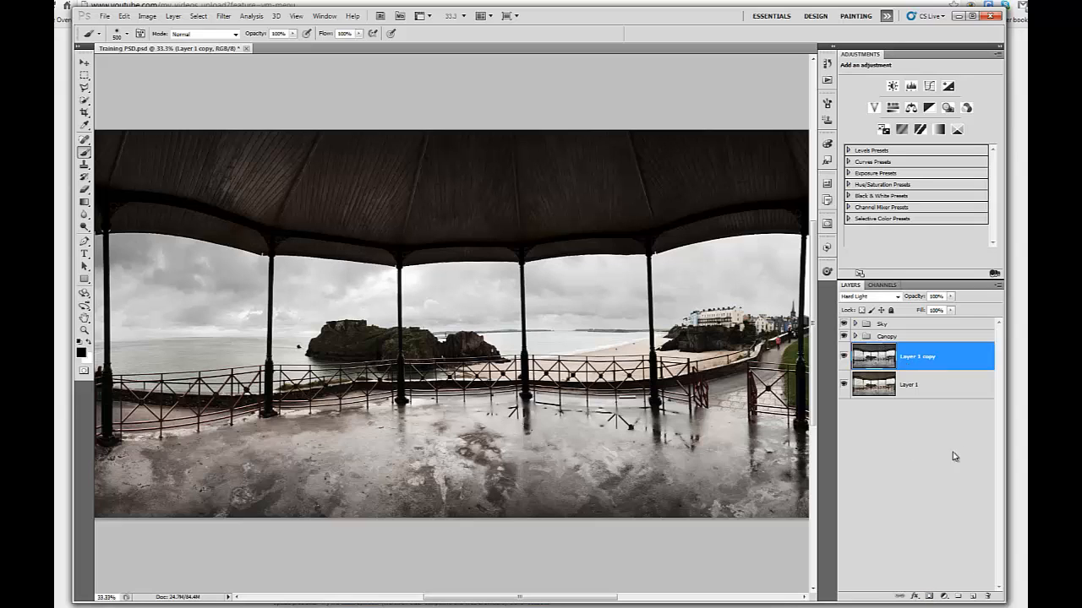
Step: Add a black, hide-all mask to Layer 1 copy, set the brush opacity to 40% and make the mask active for painting
left_click(927, 597, "alt")
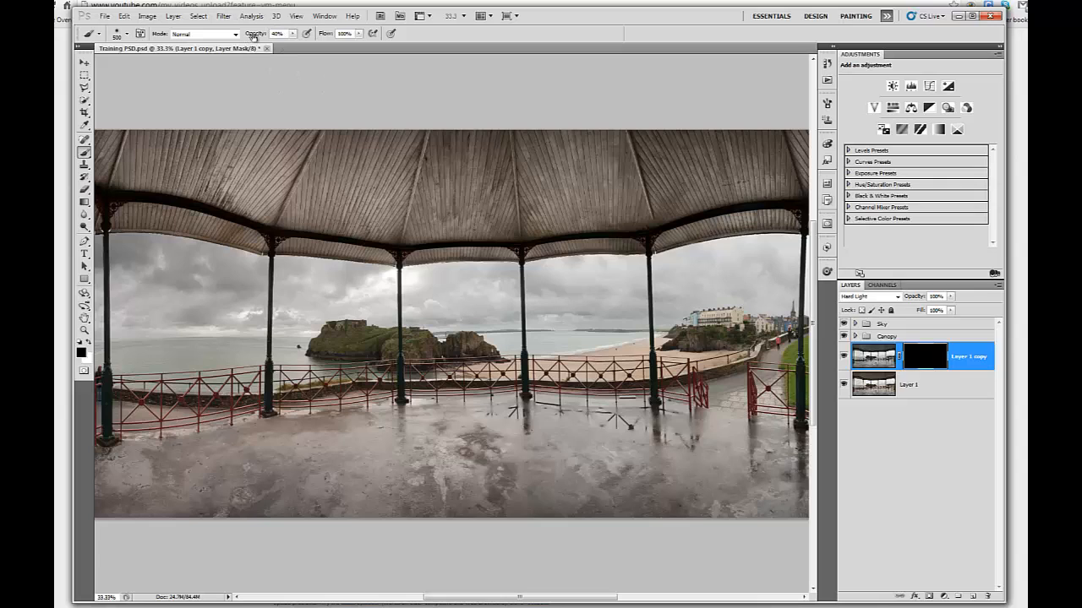
key("4")
left_click(292, 35)
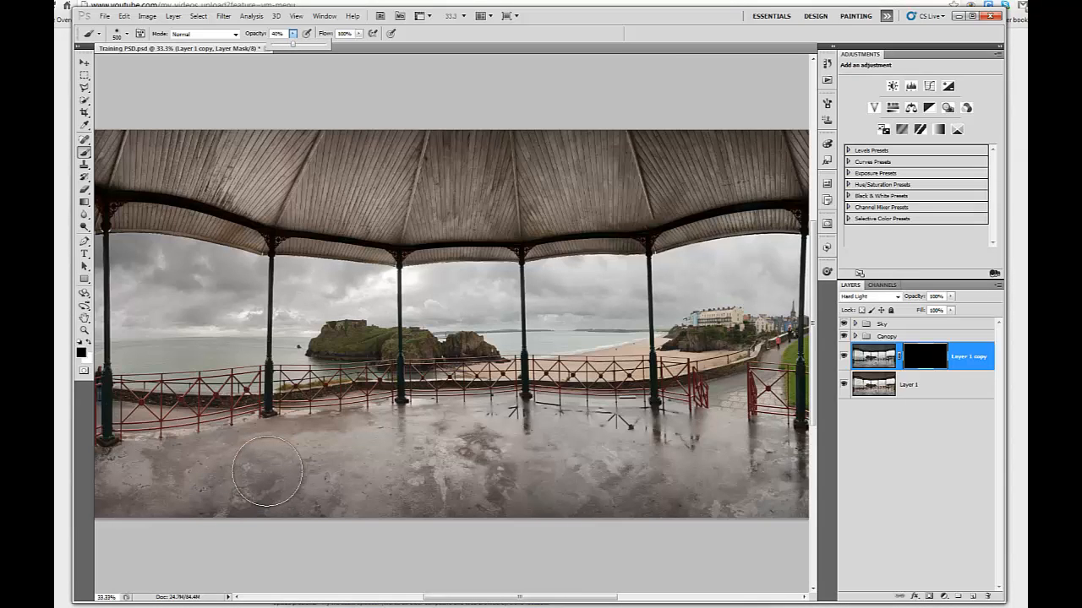
left_click(930, 360)
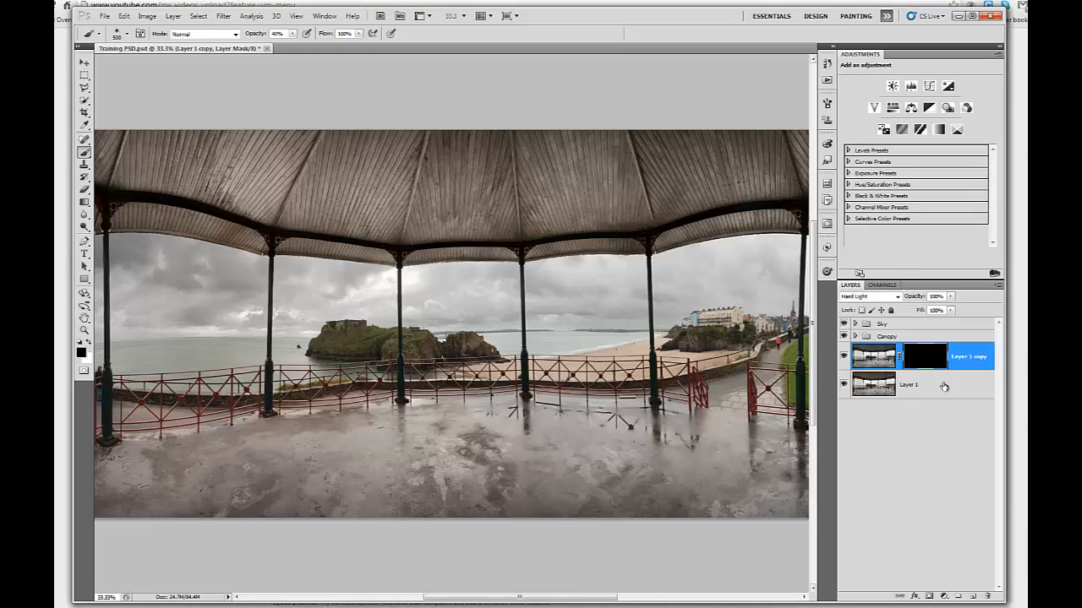
left_click(876, 361)
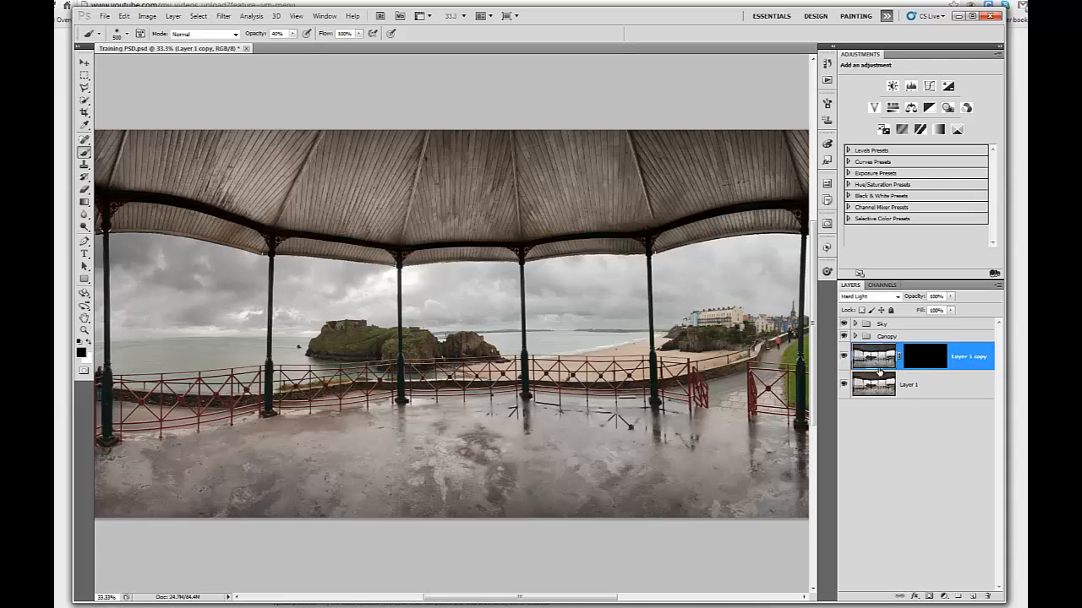
left_click(916, 362)
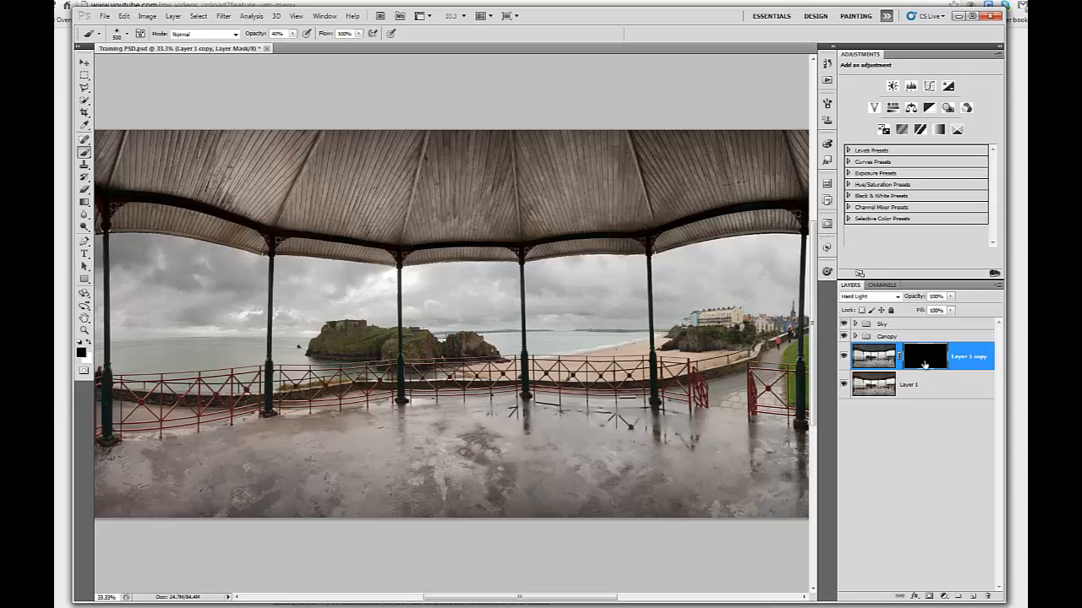
Step: Paint white over the wet floor on the Layer 1 copy mask at 40% brush opacity
left_click(88, 342)
key("x")
key("x")
mouse_move(105, 491)
left_mouse_down()
mouse_move(592, 496)
mouse_move(836, 482)
left_mouse_up()
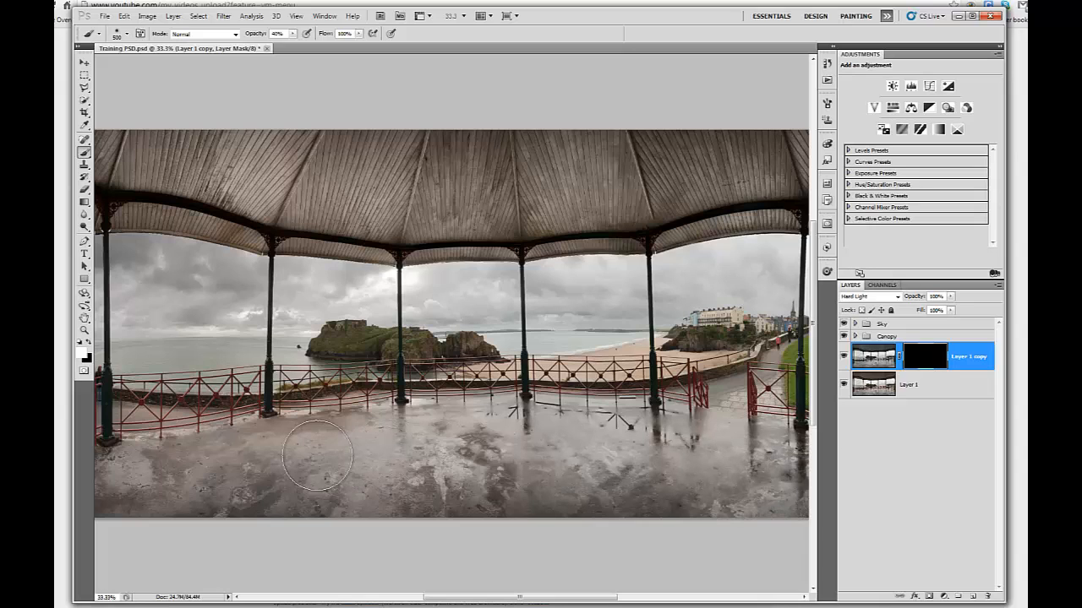
mouse_move(160, 467)
left_mouse_down()
mouse_move(242, 499)
mouse_move(463, 481)
mouse_move(370, 457)
mouse_move(380, 443)
left_mouse_up()
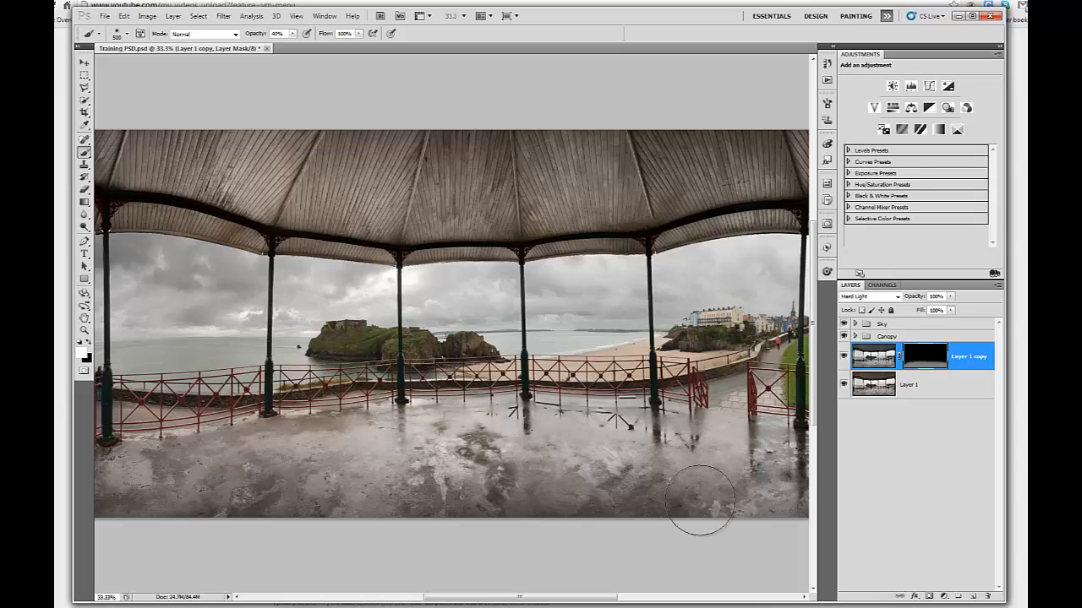
left_click_drag(627, 496, 784, 499)
Step: Strengthen the white floor area on the Layer 1 copy mask at 100% brush opacity, and compare the image with Layer 1 alone
mouse_move(534, 484)
left_mouse_down()
mouse_move(281, 477)
mouse_move(232, 463)
mouse_move(343, 453)
mouse_move(182, 464)
mouse_move(367, 458)
mouse_move(466, 479)
mouse_move(481, 498)
mouse_move(526, 502)
mouse_move(518, 493)
mouse_move(529, 488)
mouse_move(564, 489)
mouse_move(330, 484)
left_mouse_up()
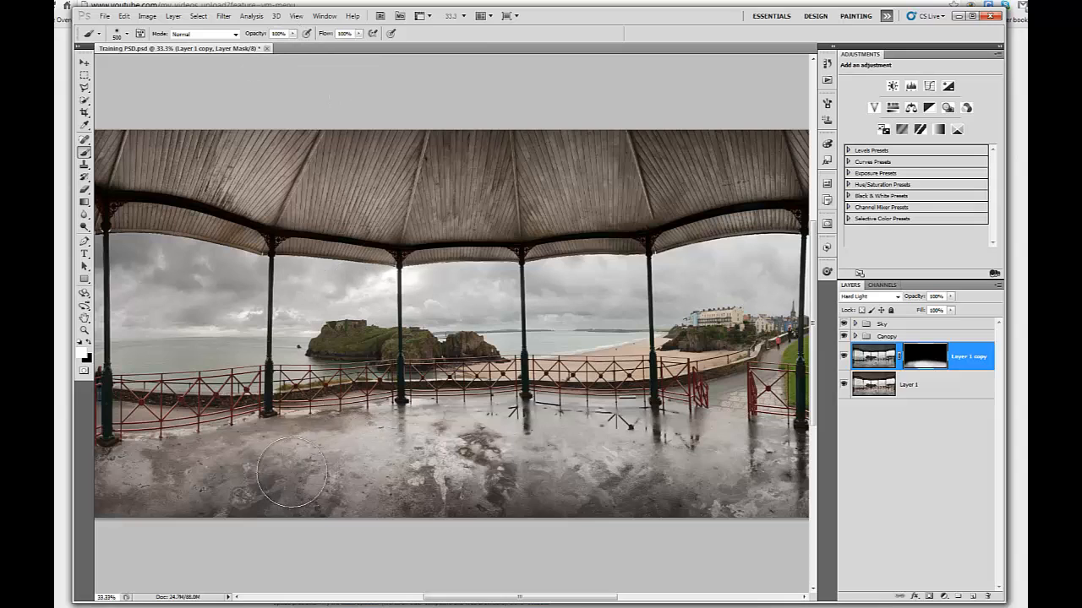
mouse_move(115, 488)
left_mouse_down()
mouse_move(342, 509)
mouse_move(661, 505)
left_mouse_up()
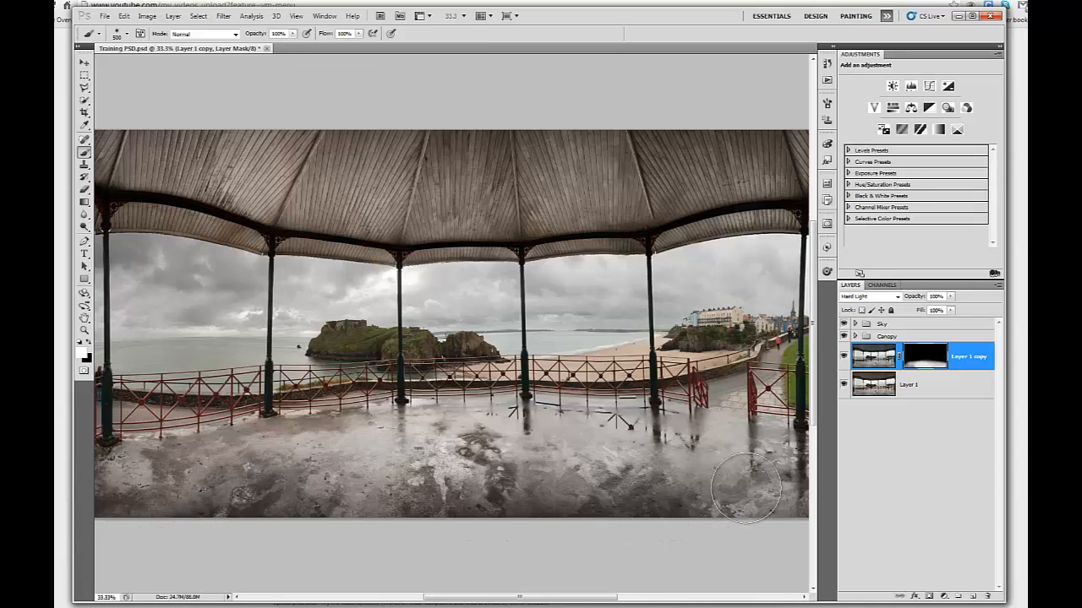
mouse_move(762, 468)
left_mouse_down()
mouse_move(754, 477)
mouse_move(764, 482)
left_mouse_up()
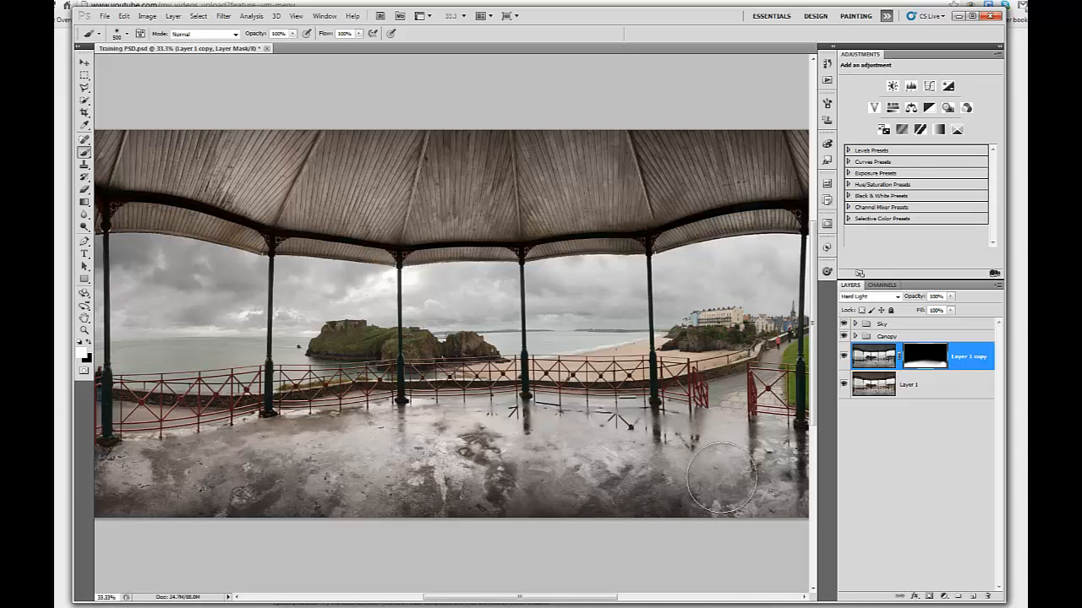
left_click_drag(707, 478, 742, 495)
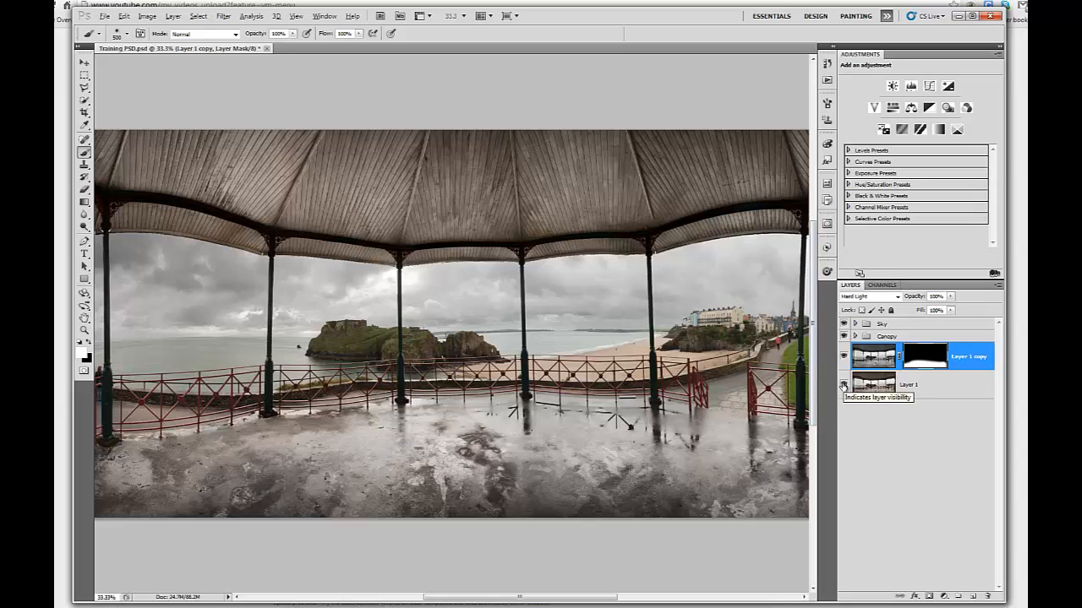
left_click(843, 386, "alt")
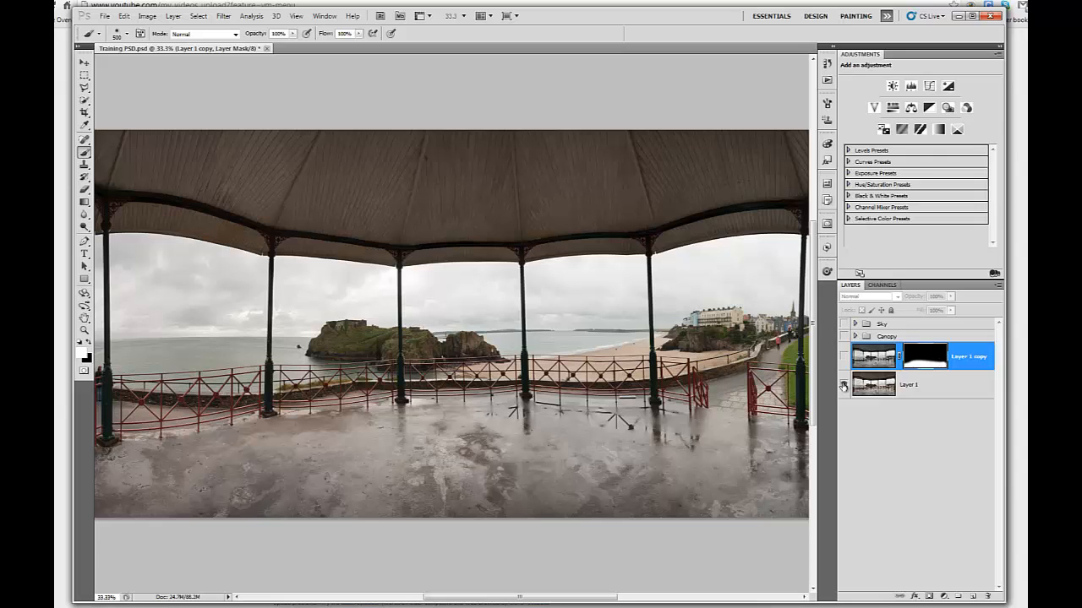
left_click(843, 386, "alt")
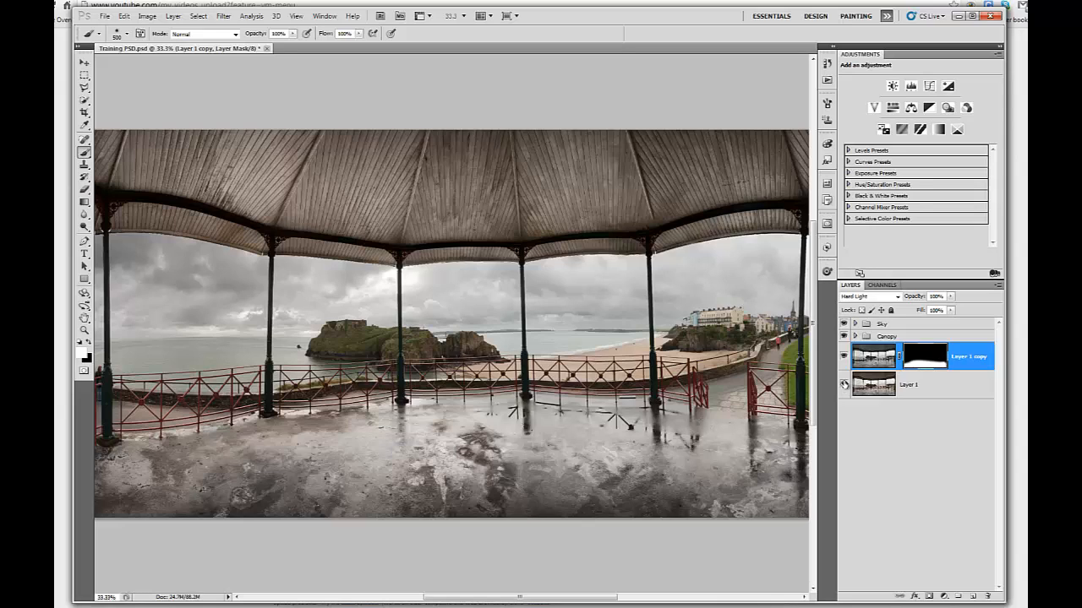
Step: Hide Layer 1 copy and try an unmasked Brightness/Contrast adjustment directly above Layer 1
left_click(844, 357)
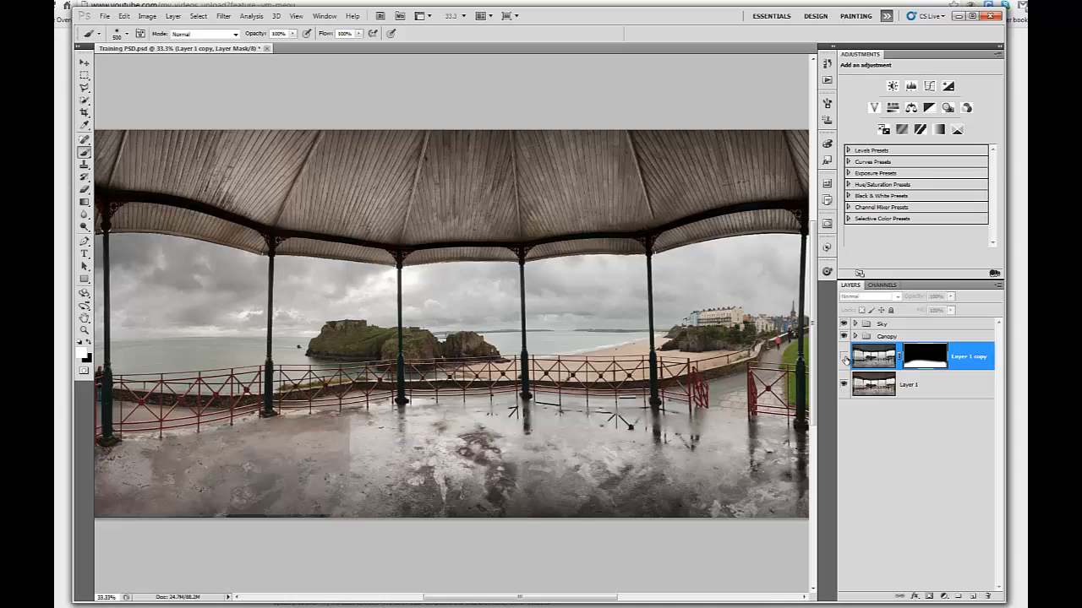
left_click(940, 385)
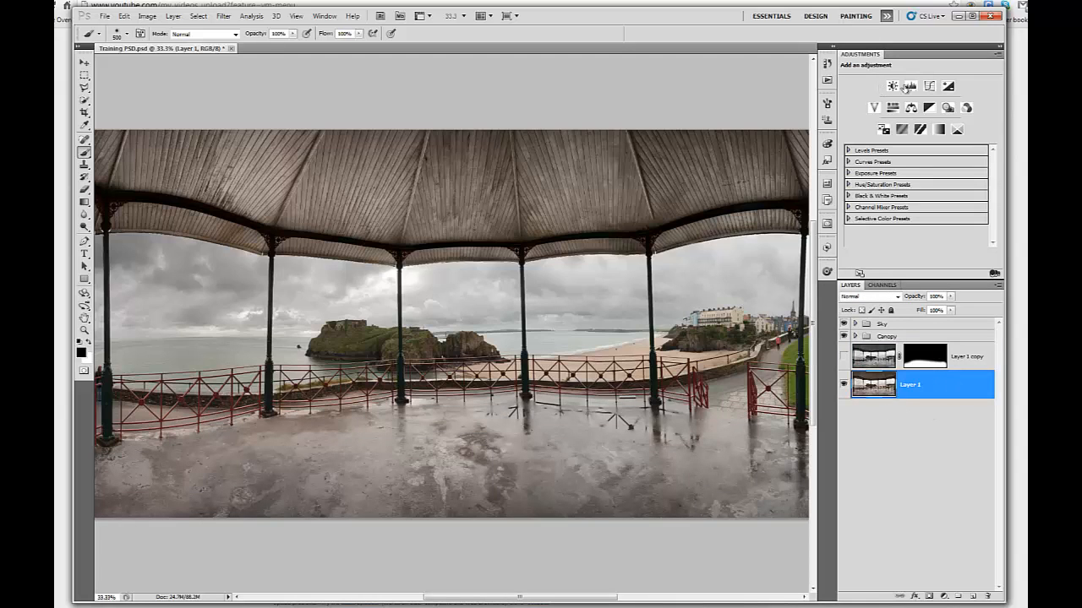
left_click(890, 85)
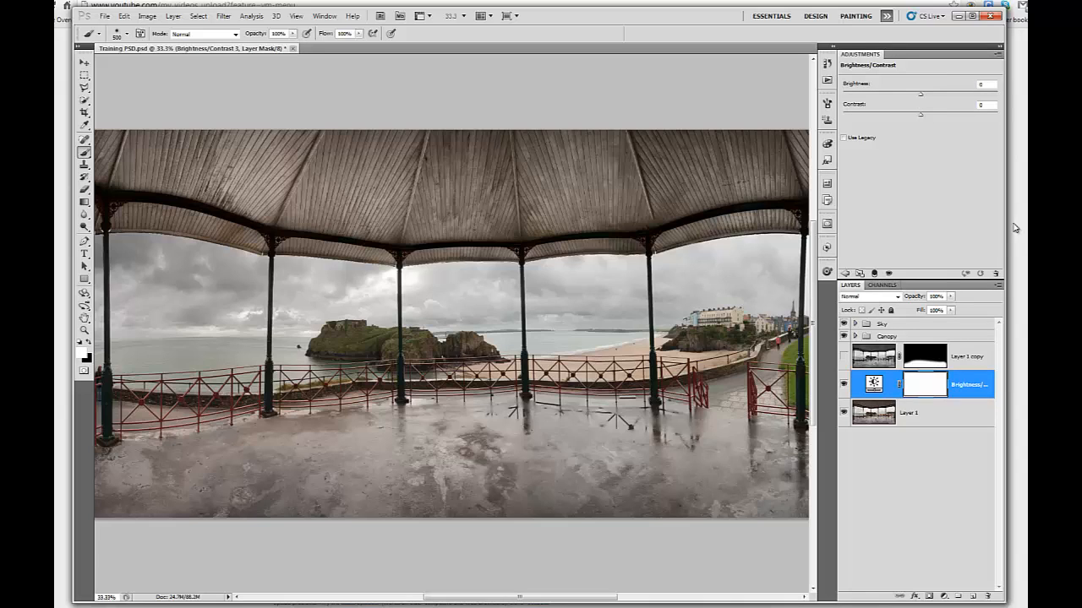
left_click(997, 271)
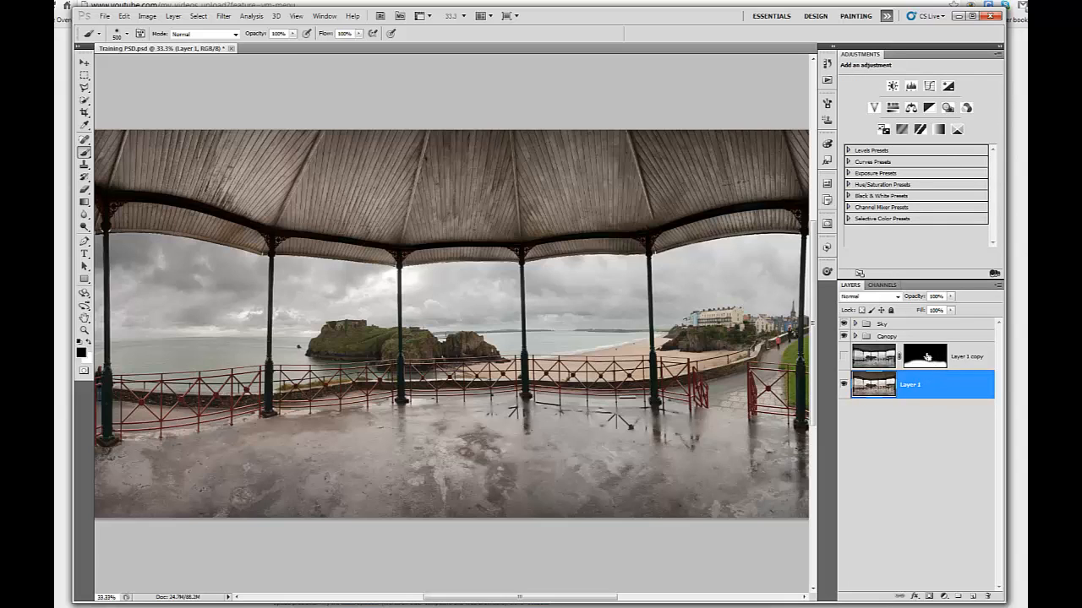
Step: Load the Layer 1 copy mask as a selection, add a Brightness/Contrast adjustment confined to it and inspect the new mask
left_click(926, 359)
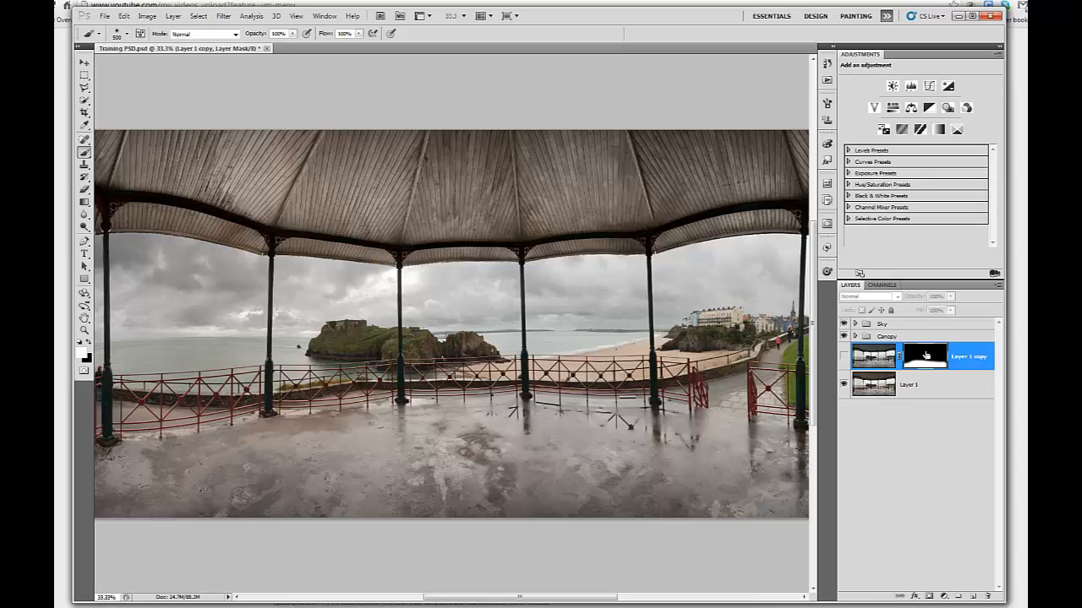
left_click(925, 356, "ctrl")
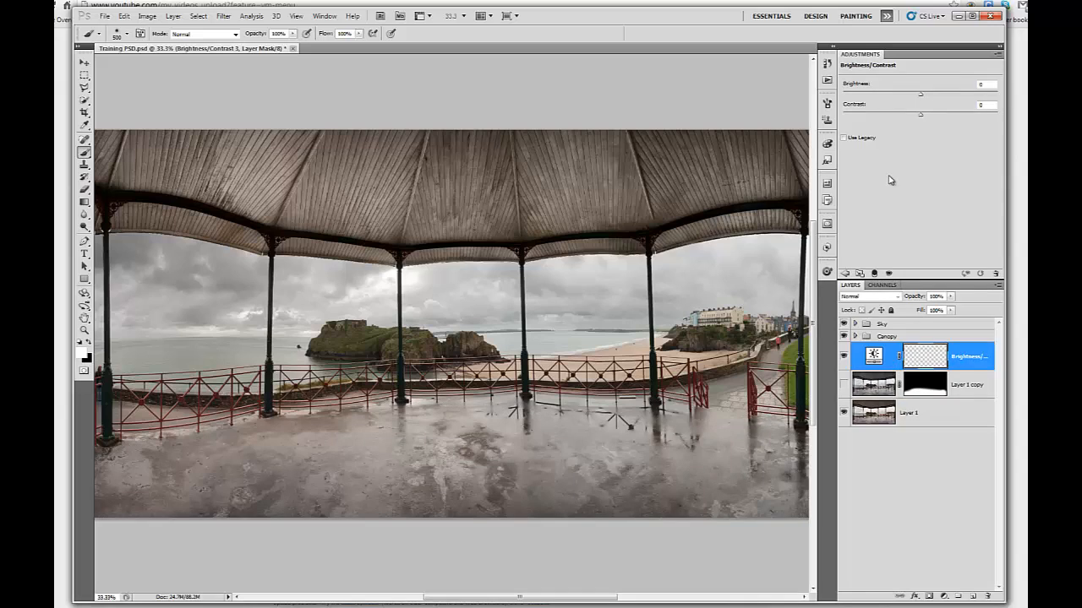
left_click(934, 363, "alt")
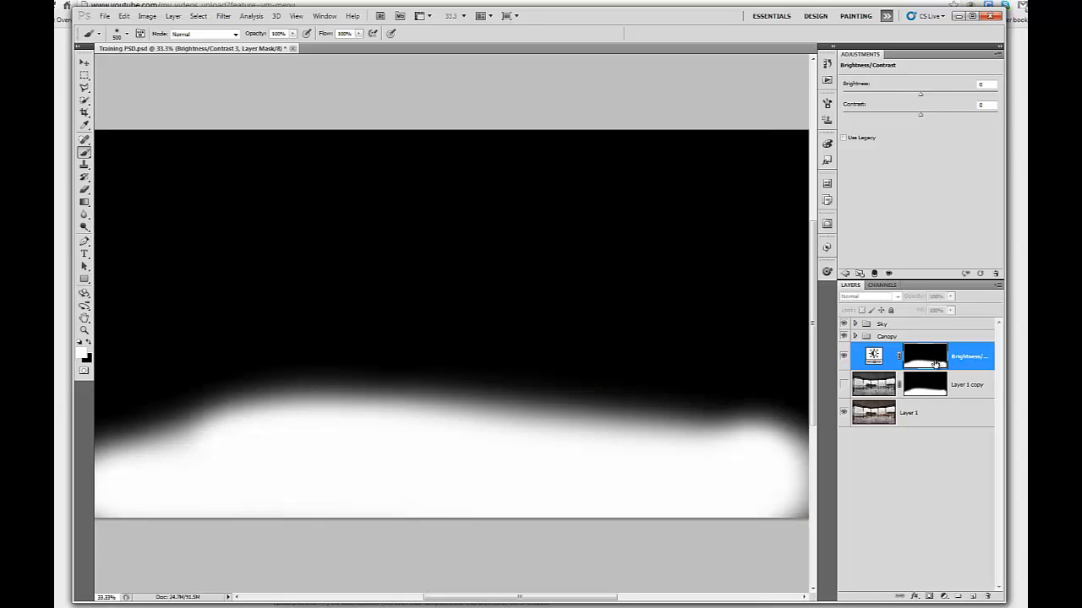
left_click(934, 363, "alt")
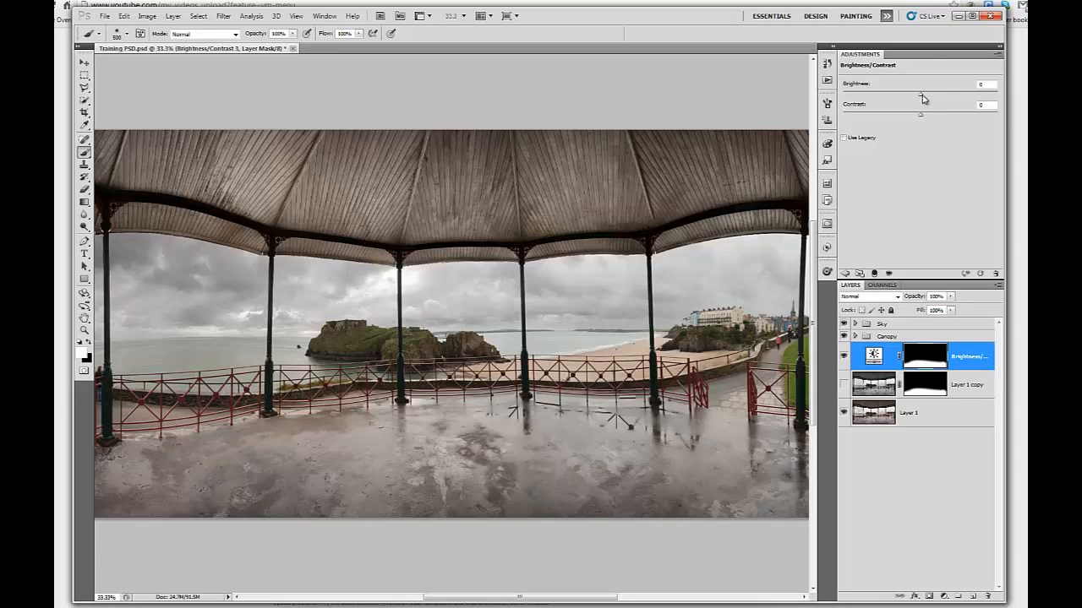
Step: Set the floor's Brightness/Contrast adjustment to brightness -27 and contrast 80
left_click_drag(921, 95, 896, 100)
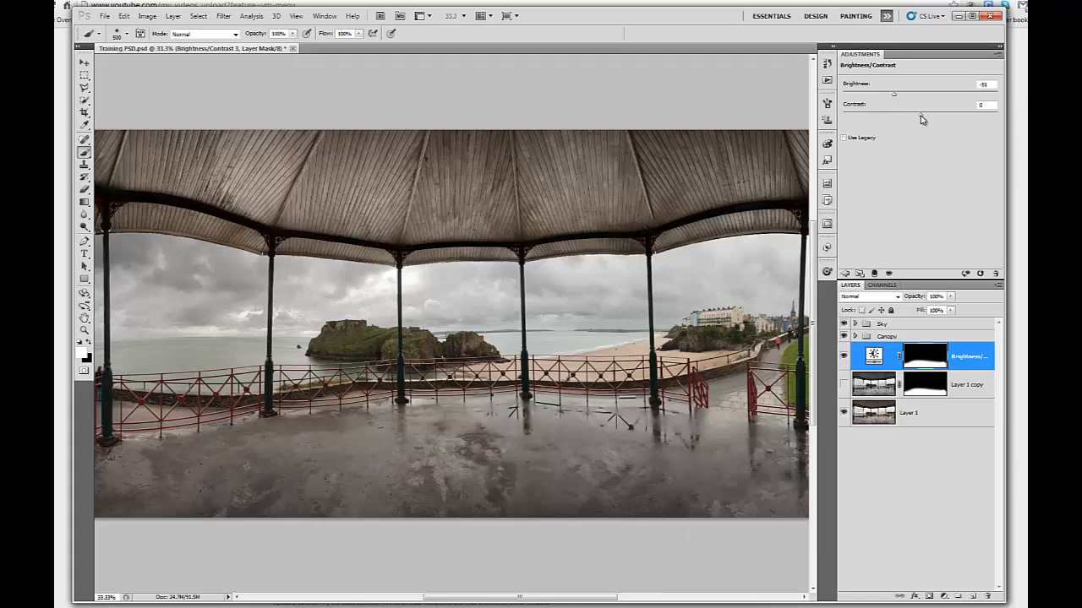
left_click_drag(921, 119, 980, 125)
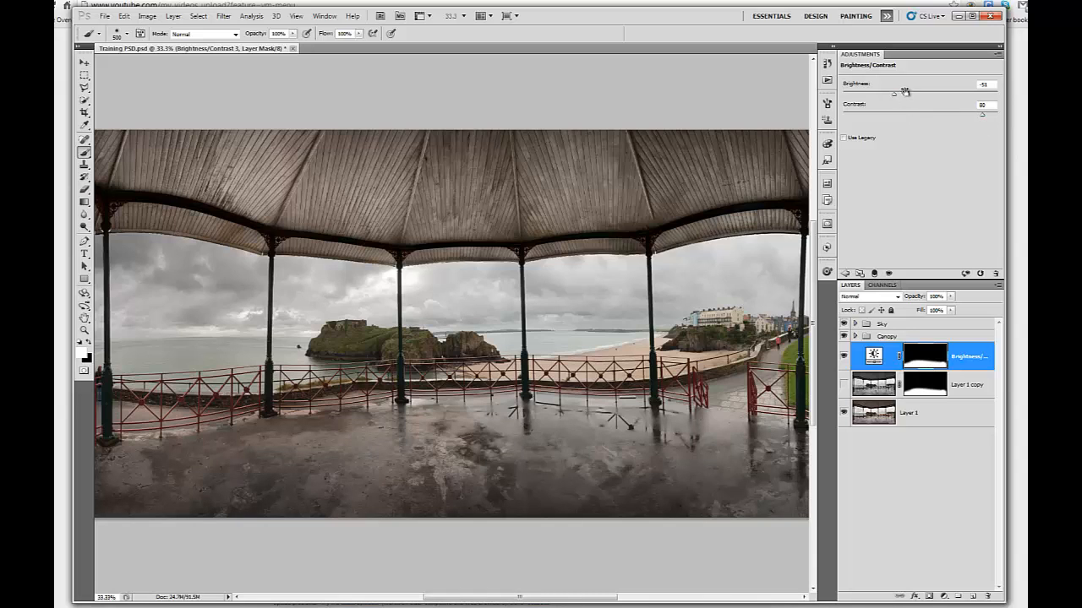
left_click_drag(895, 93, 906, 98)
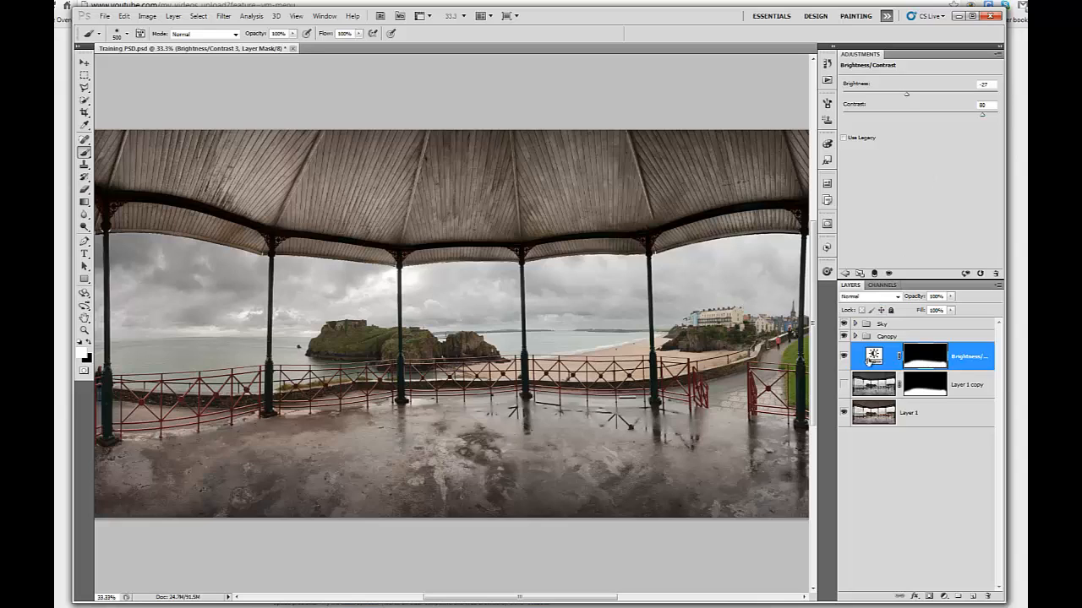
Step: Compare the floor's Brightness/Contrast adjustment with the Hard Light Layer 1 copy by alternating their visibility
left_click(844, 356)
left_click(844, 385)
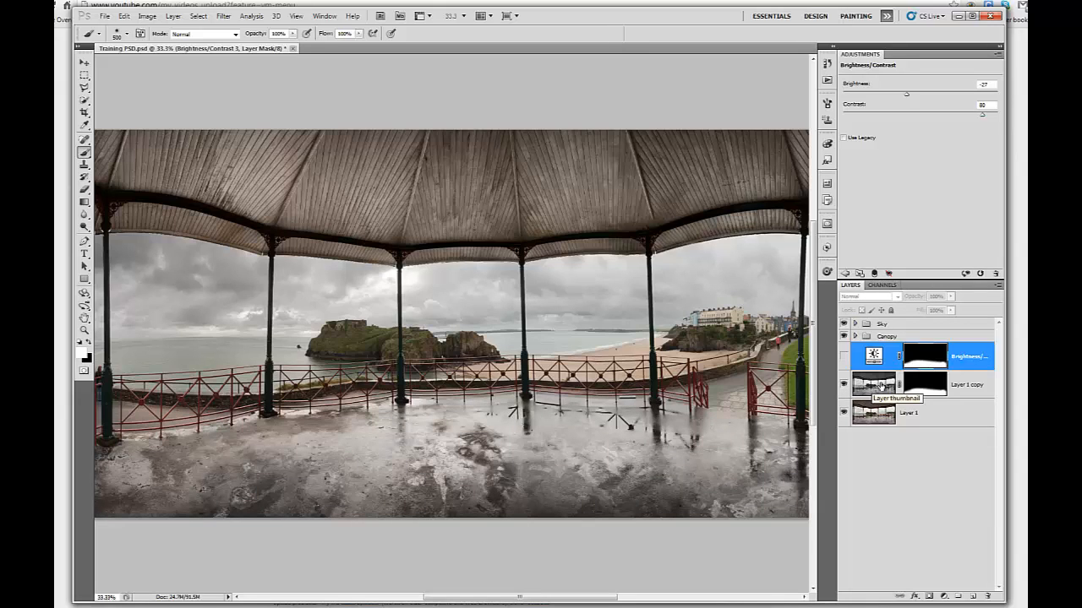
left_click(844, 356)
left_click(844, 387)
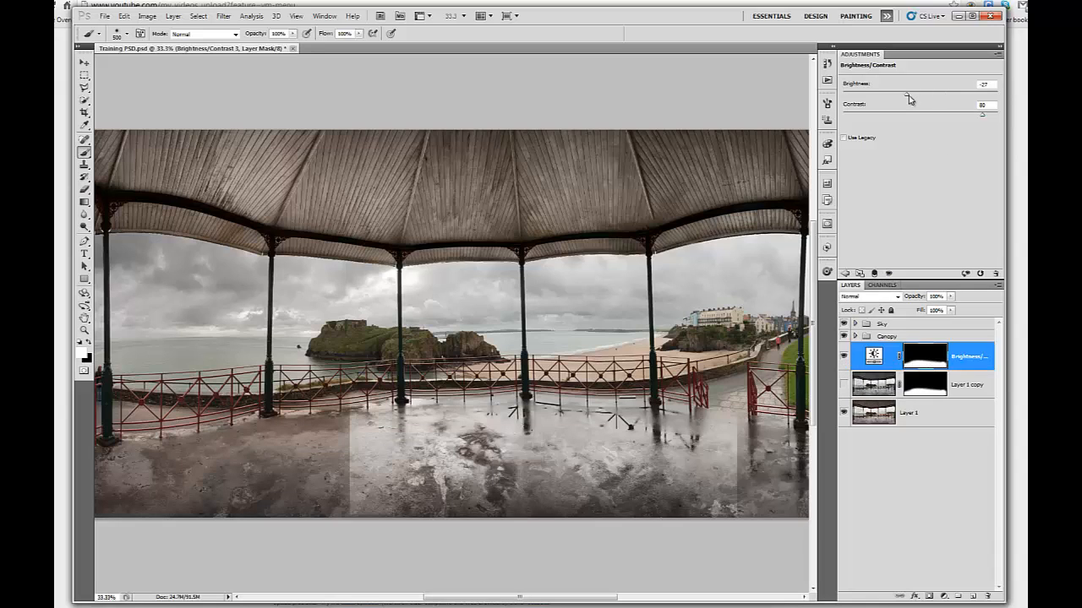
Step: Try brightness -2 on the floor adjustment, delete that adjustment layer and show Layer 1 copy again
left_click_drag(909, 99, 921, 100)
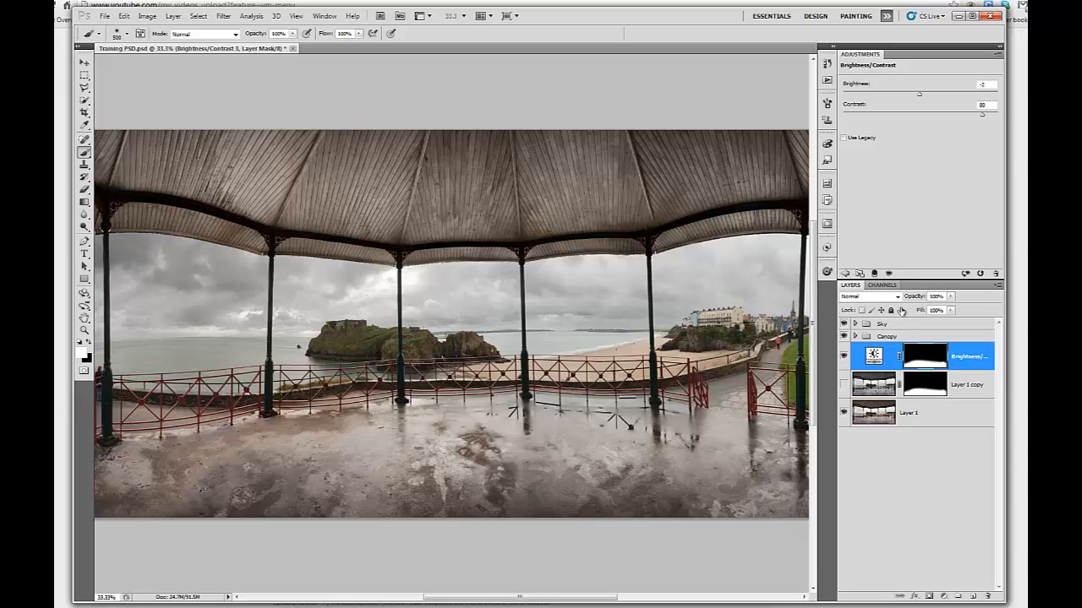
left_click(997, 274)
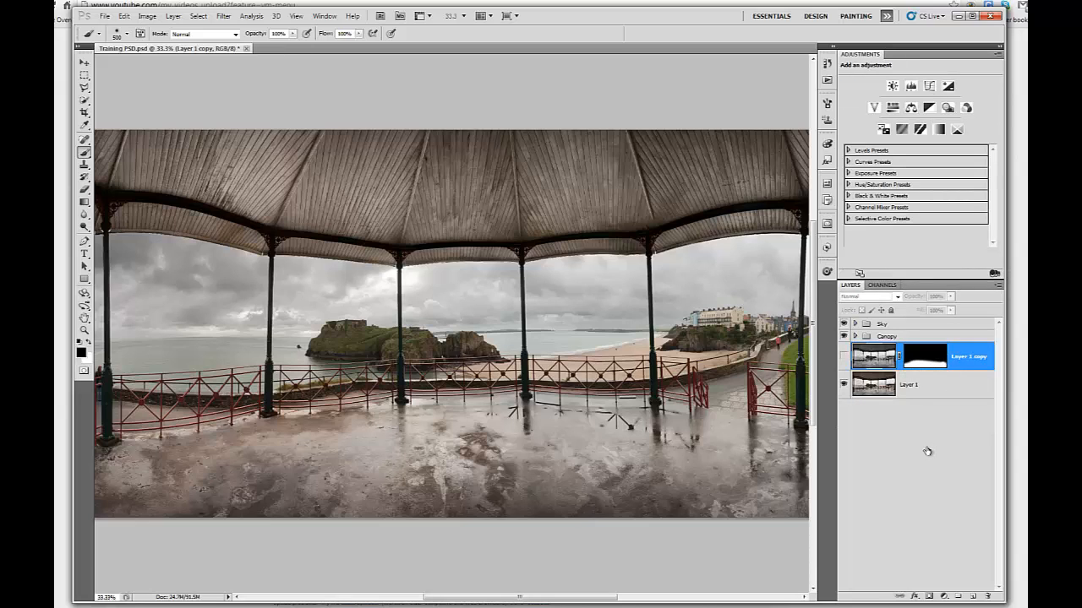
left_click(845, 358)
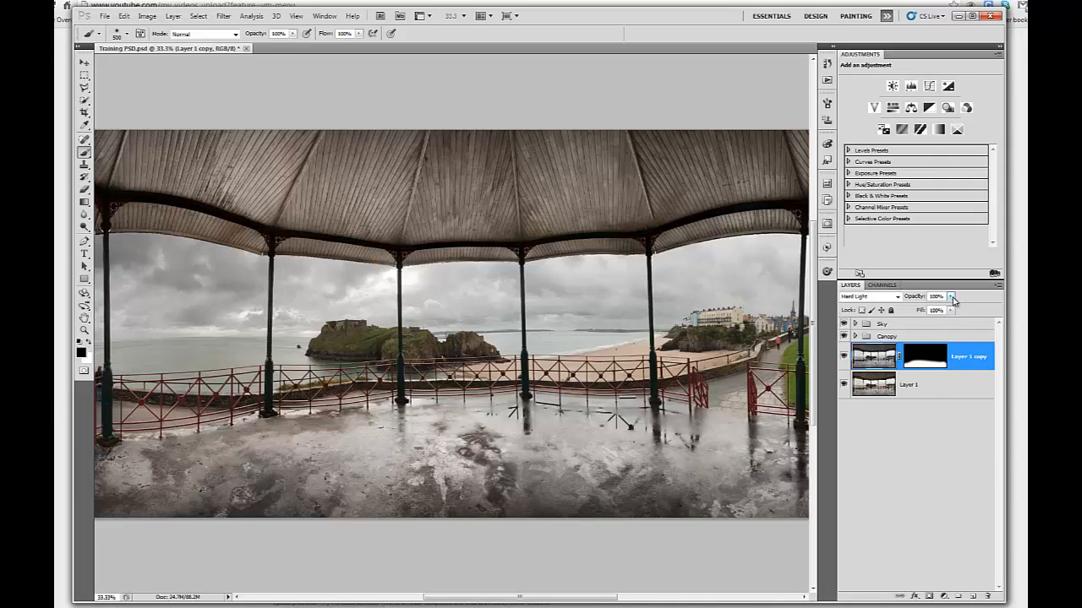
Step: Lower the opacity of Layer 1 copy to 80% and test the opacity of the Canopy group
left_click(953, 299)
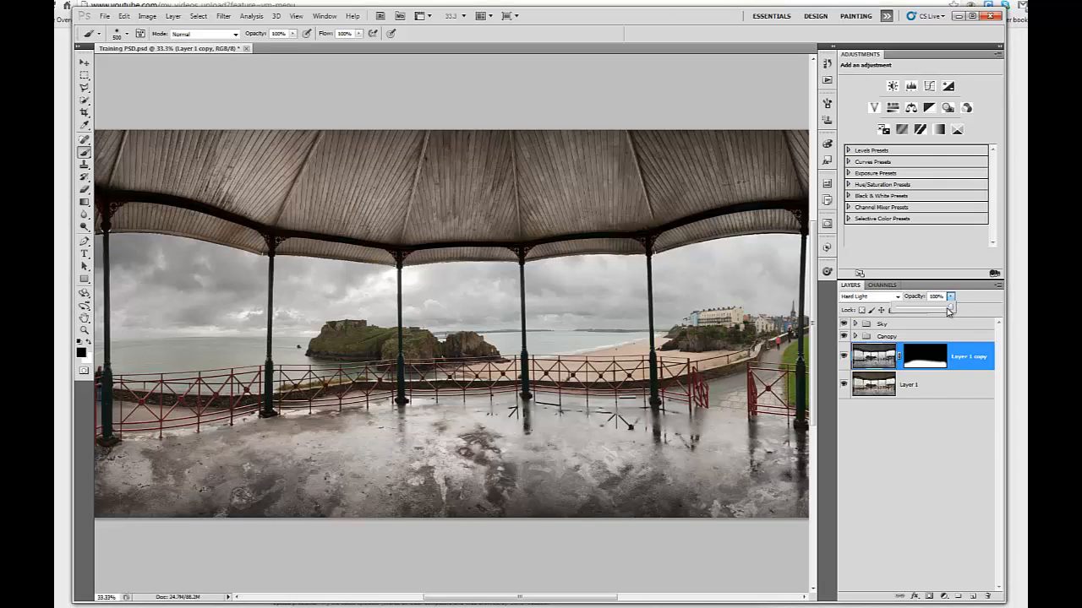
mouse_move(951, 311)
left_mouse_down()
mouse_move(923, 312)
mouse_move(942, 312)
left_mouse_up()
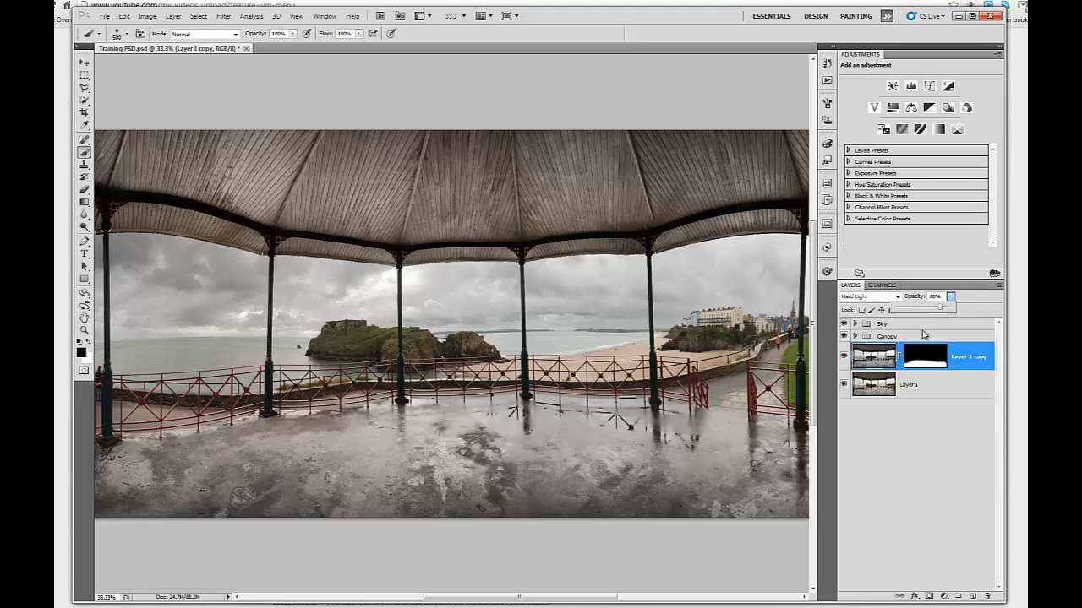
left_click(921, 340)
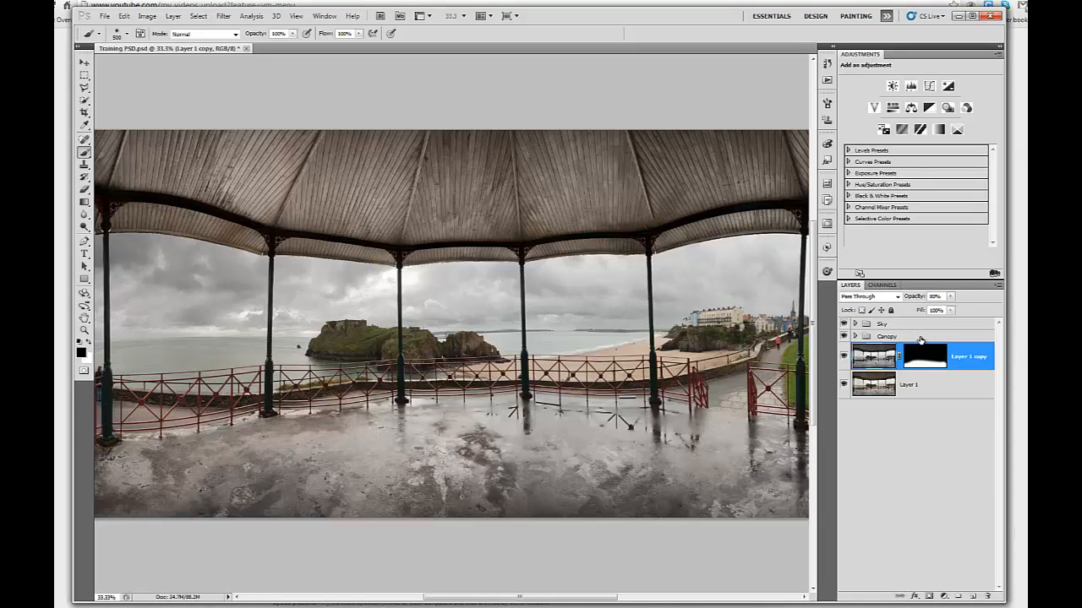
left_click(950, 297)
mouse_move(949, 309)
left_mouse_down()
mouse_move(931, 310)
mouse_move(963, 311)
left_mouse_up()
Step: Expand the Sky group and reduce the opacity of its Brightness/Contrast adjustment layer to 58%
left_click(932, 325)
left_click(951, 297)
left_click(854, 324)
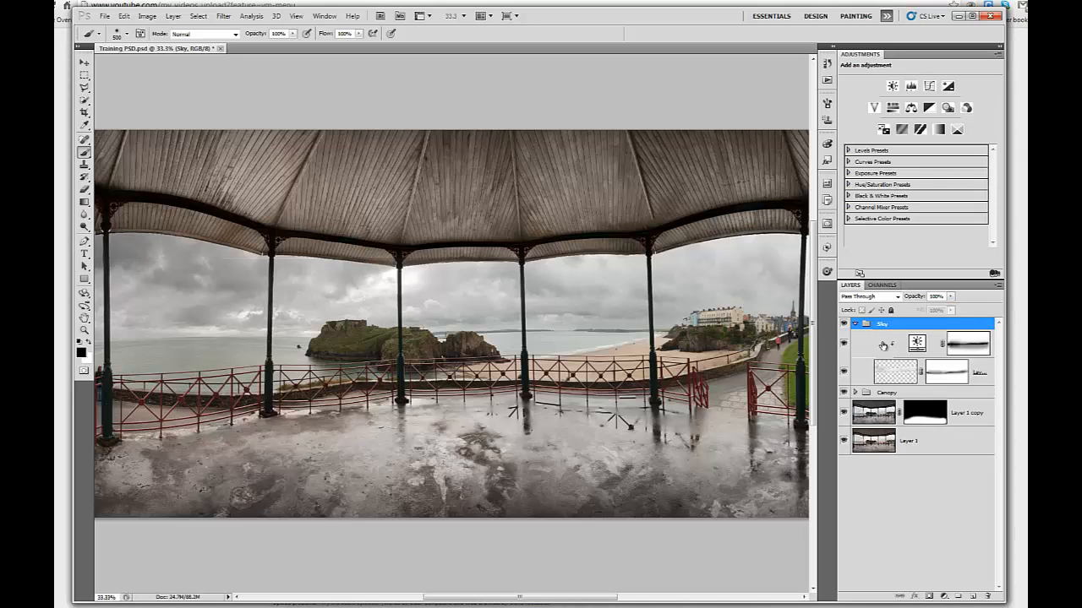
left_click(902, 349)
left_click(950, 296)
left_click_drag(948, 311, 971, 311)
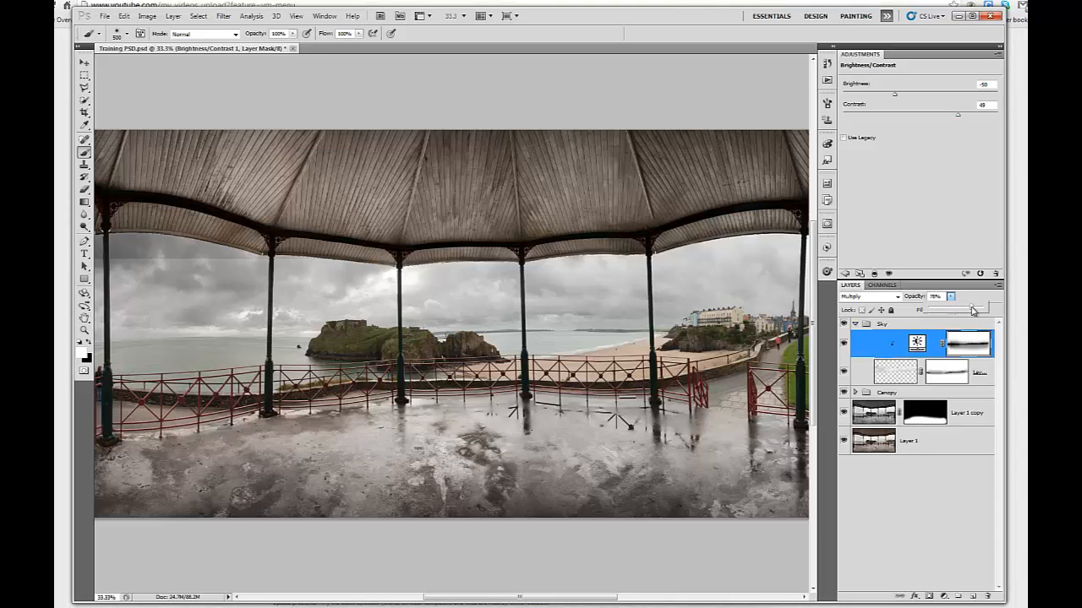
left_click_drag(972, 310, 960, 313)
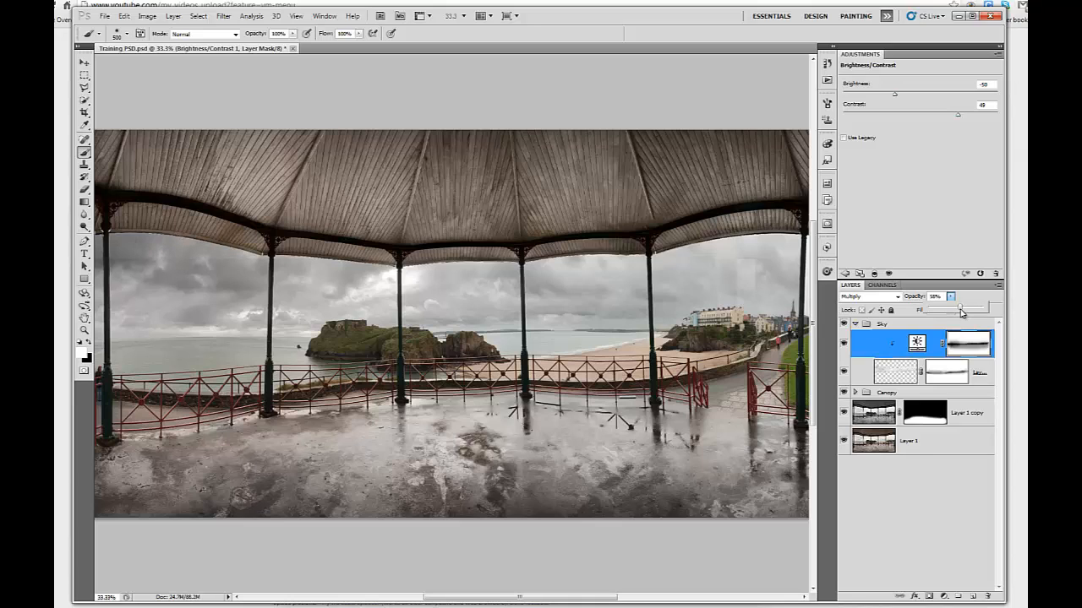